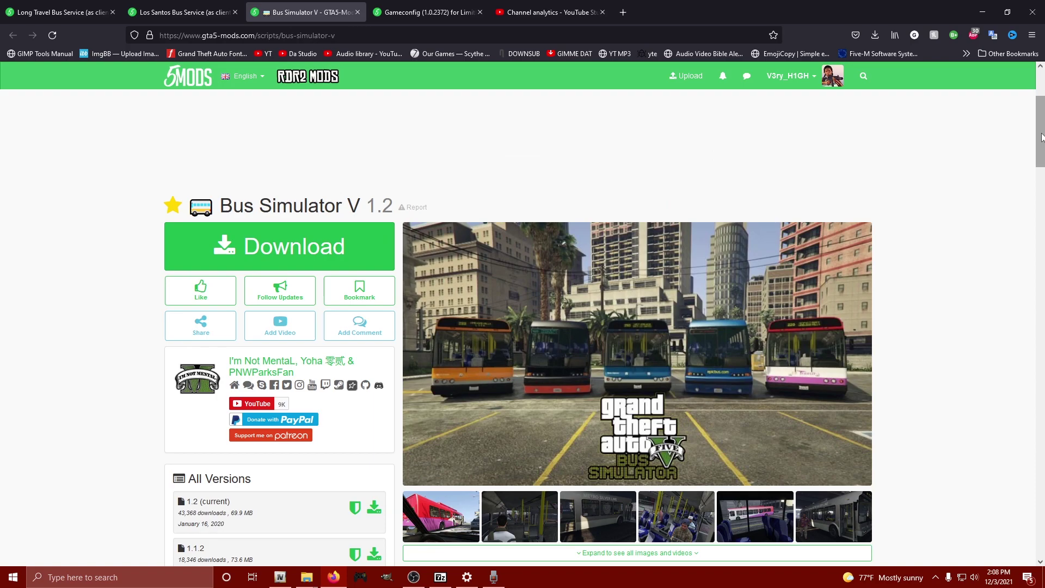
# Like, follow updates for and bookmark the Bus Simulator V 1.2 mod on its download page
pyautogui.scroll(-5, 1041, 137)
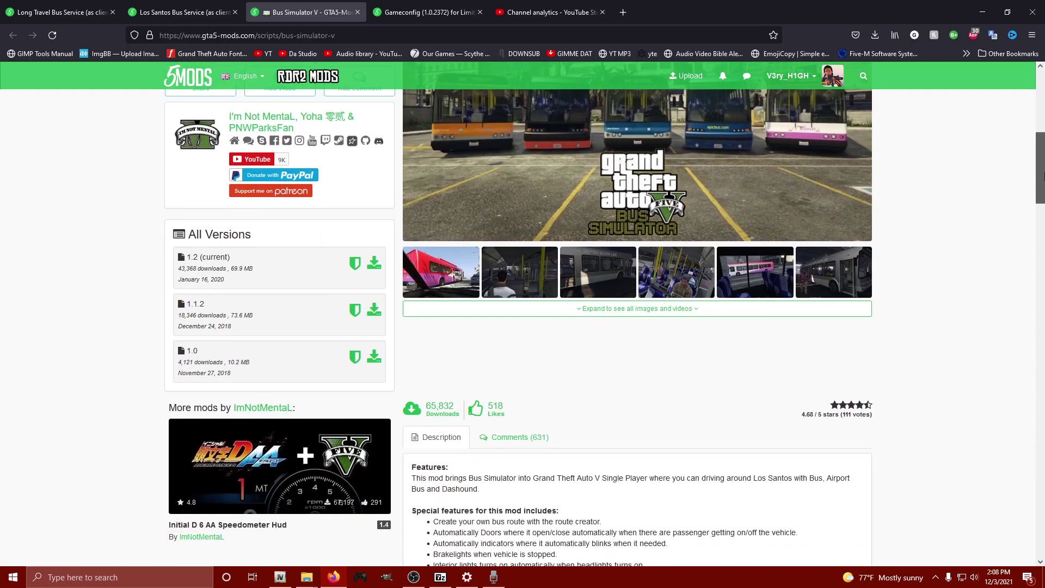
pyautogui.scroll(3, 200, 177)
pyautogui.click(201, 185)
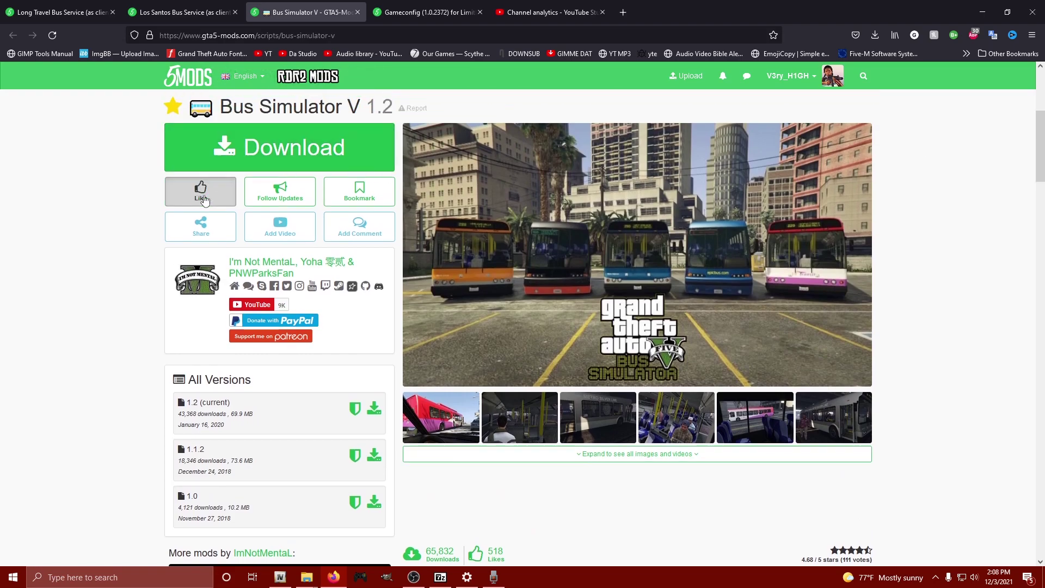
pyautogui.click(279, 190)
pyautogui.click(356, 191)
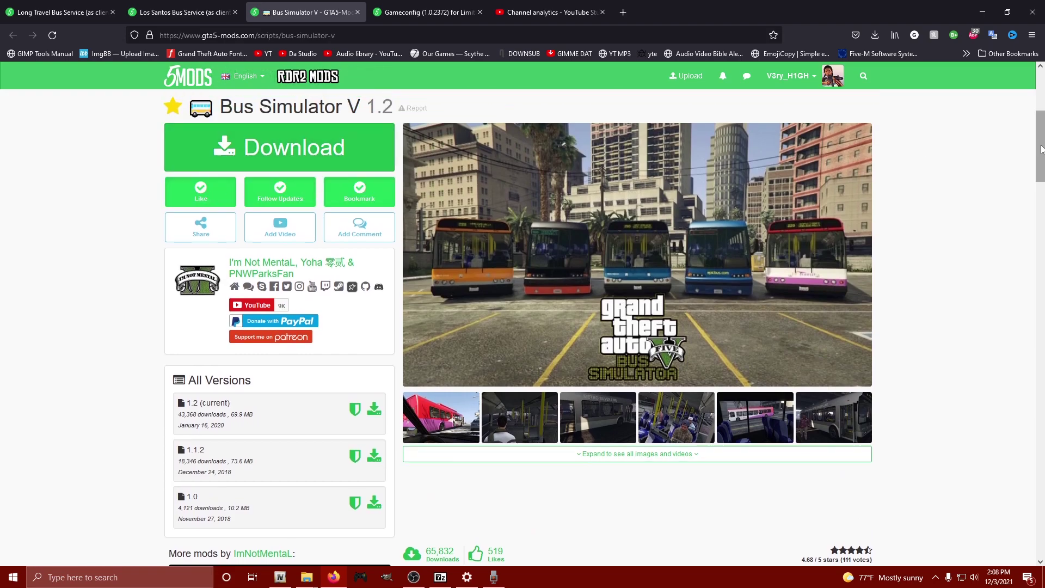
# Review the Bus Simulator V mod's description and highlight its list of requirements
pyautogui.moveTo(1041, 150); pyautogui.dragTo(1042, 229)
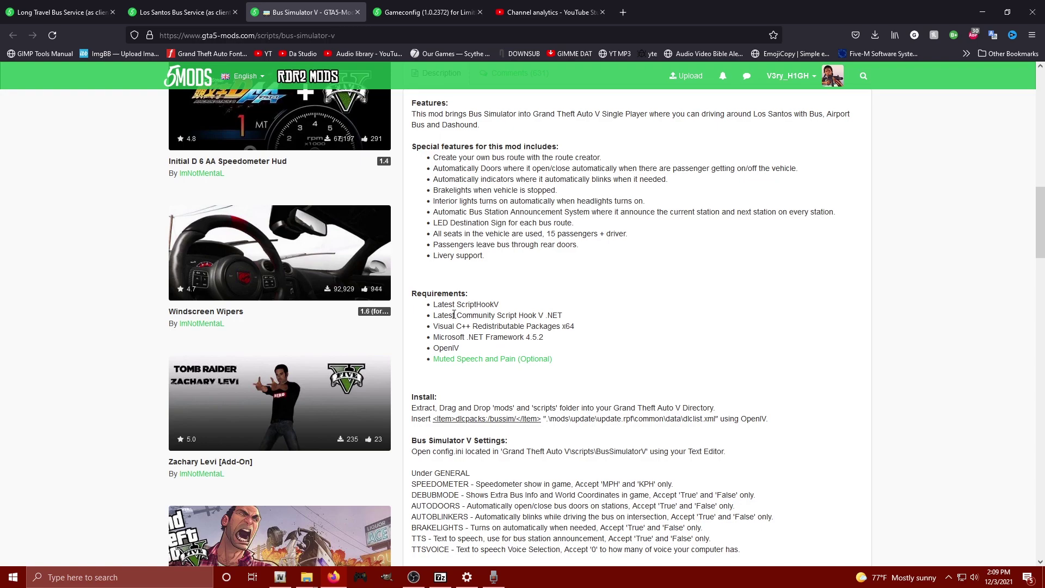
pyautogui.moveTo(437, 303); pyautogui.dragTo(588, 348)
pyautogui.click(817, 308)
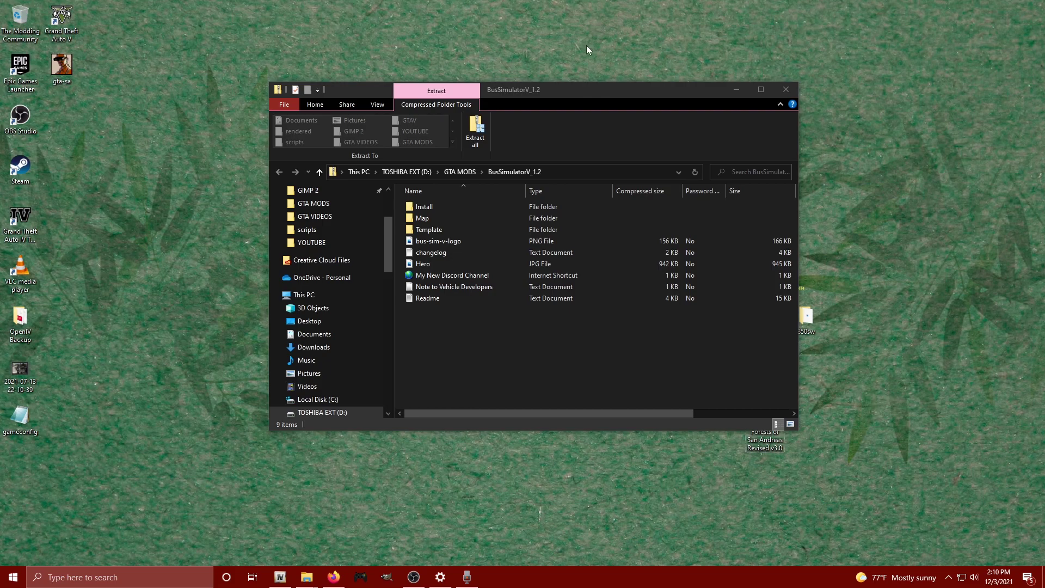
# Open the Readme in the BusSimulatorV_1.2 archive and take a brief look at the GTA V directory in OpenIV
pyautogui.click(419, 300)
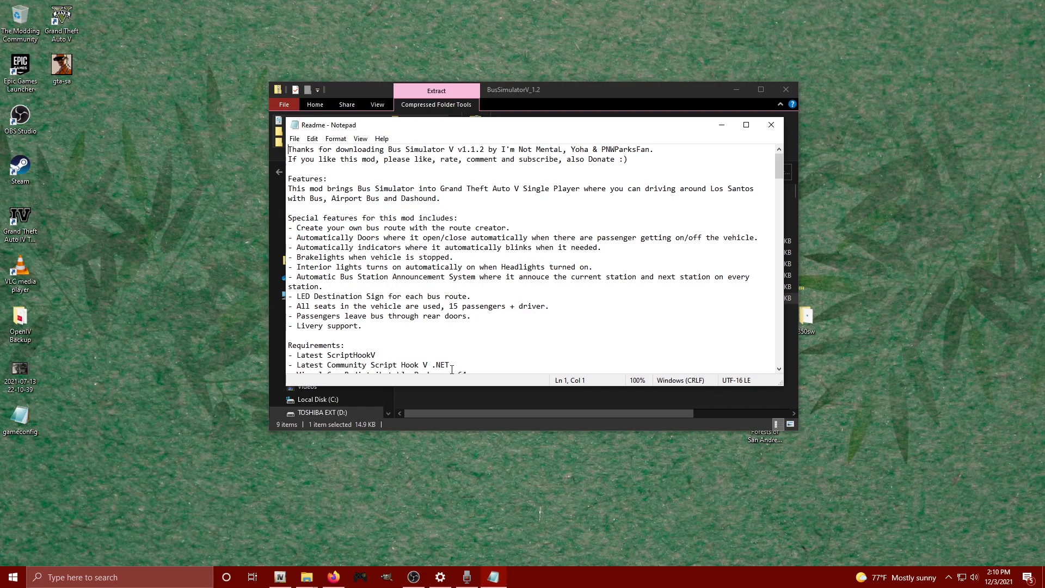
pyautogui.click(281, 577)
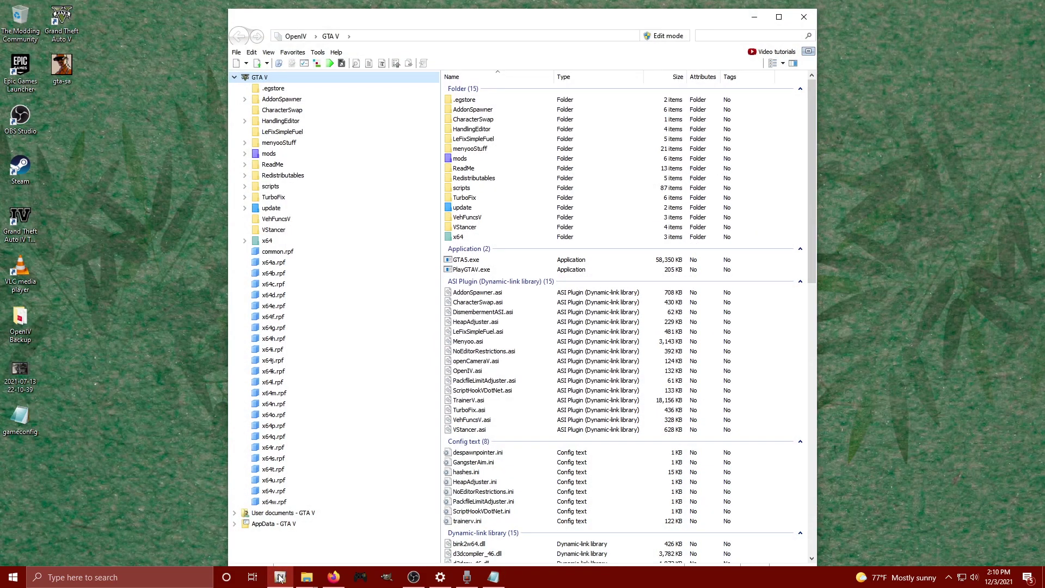
pyautogui.click(280, 577)
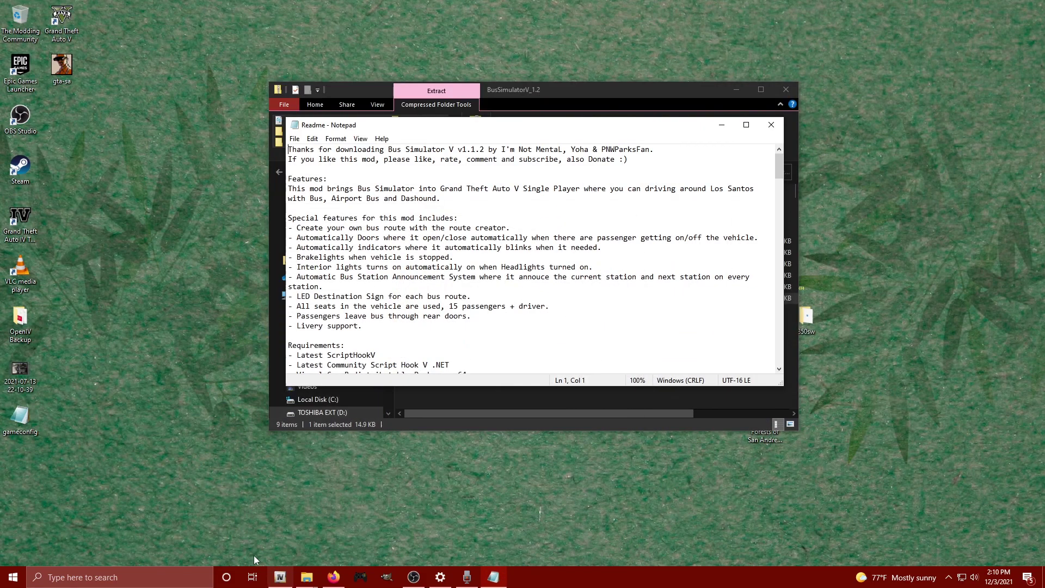
# Open a second File Explorer window at the game directory C:\Program Files\Epic Games\GTAV
pyautogui.rightClick(11, 578)
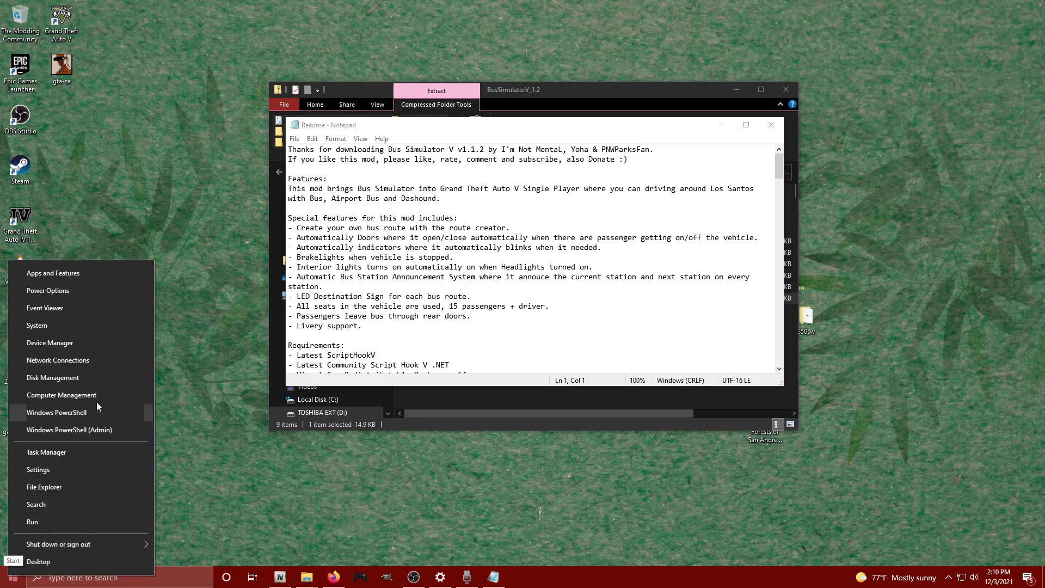
pyautogui.click(51, 484)
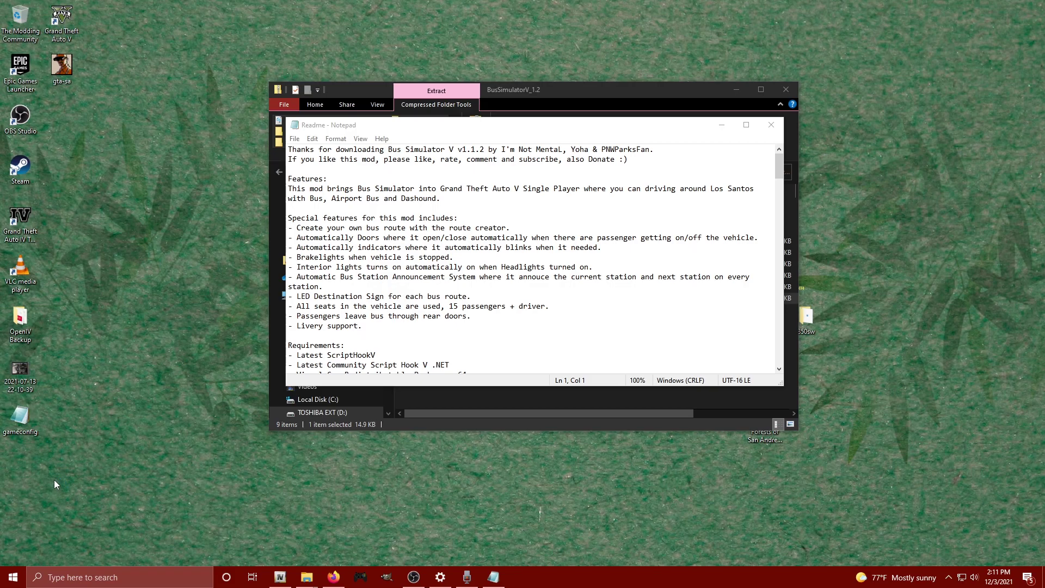
pyautogui.scroll(-3, 369, 343)
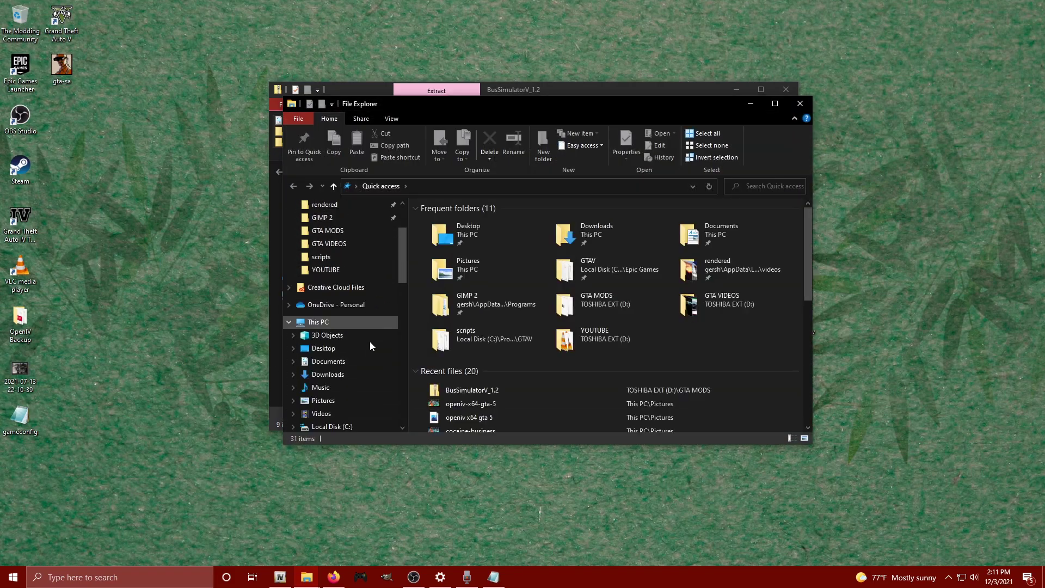
pyautogui.click(343, 386)
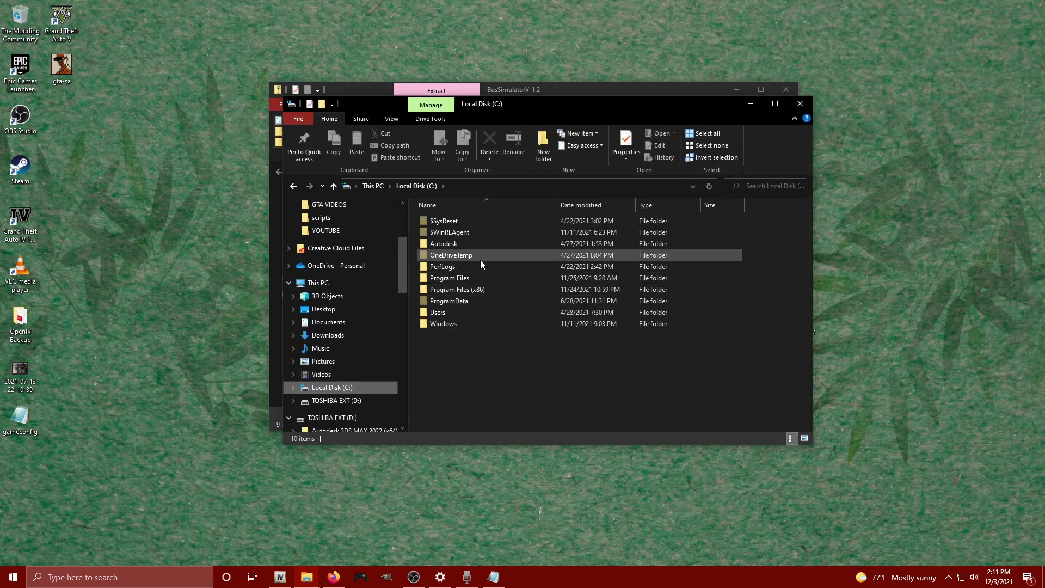
pyautogui.doubleClick(472, 279)
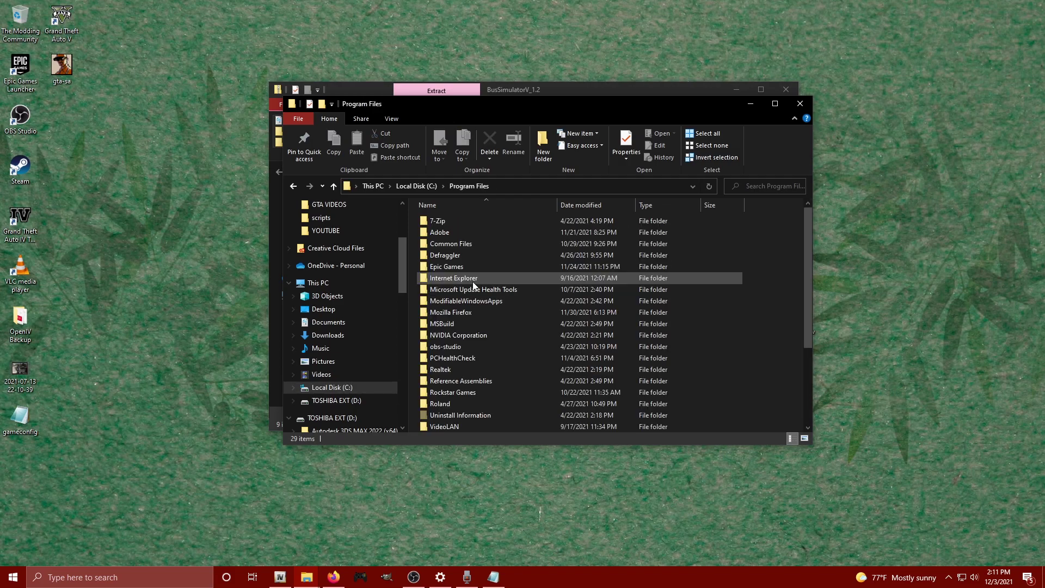
pyautogui.doubleClick(464, 267)
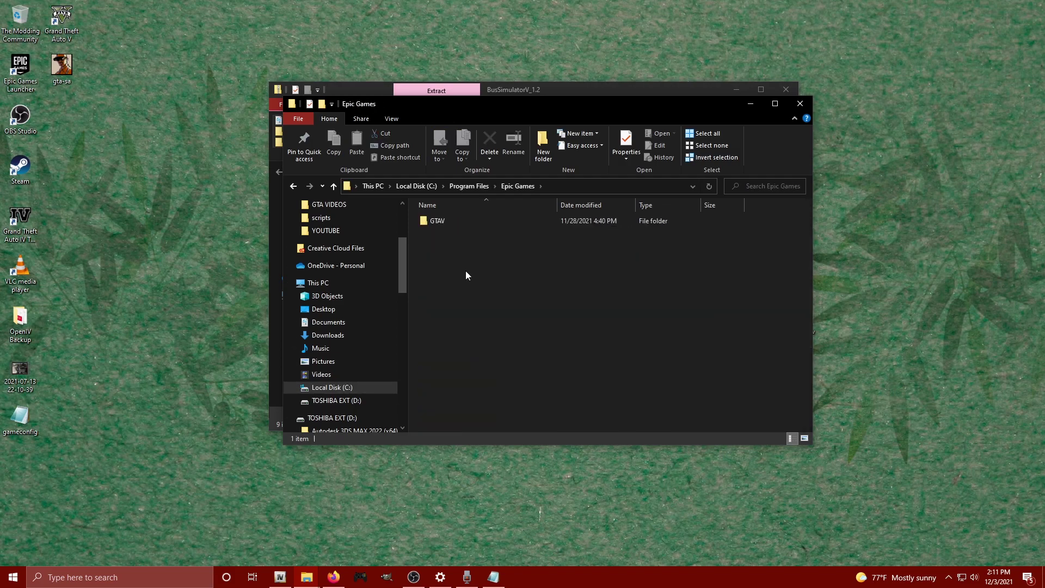
pyautogui.click(462, 221)
pyautogui.doubleClick(463, 221)
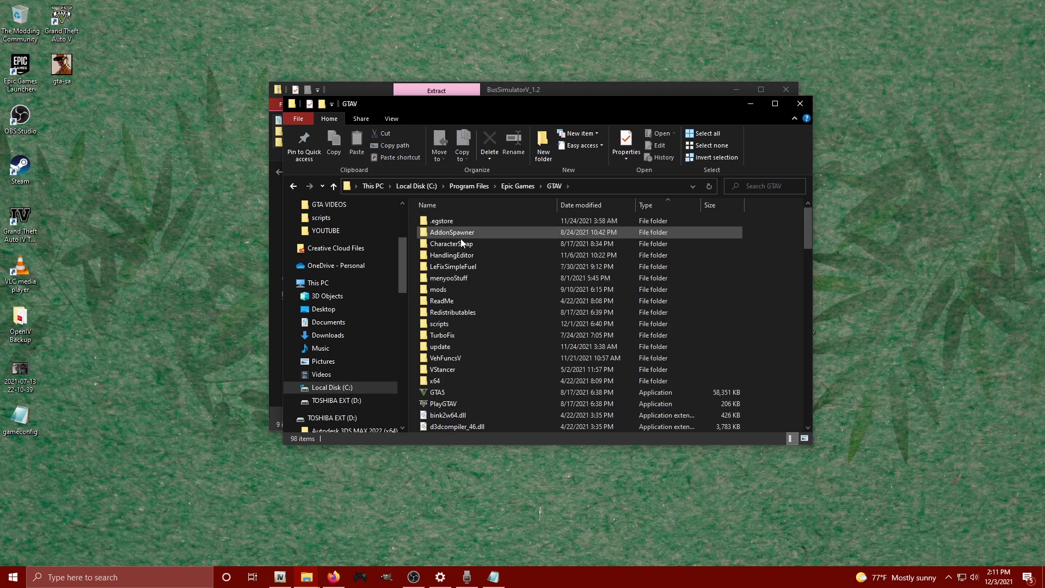
# Read the install instructions in the archive's Readme and keep the narrowed Readme window beside the archive window
pyautogui.moveTo(525, 98); pyautogui.dragTo(680, 112)
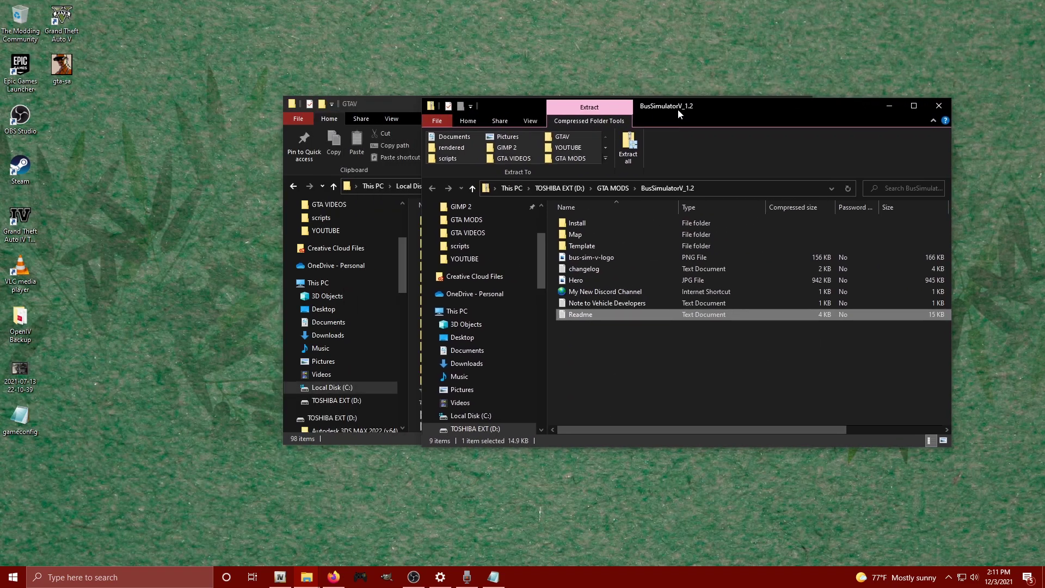
pyautogui.doubleClick(587, 315)
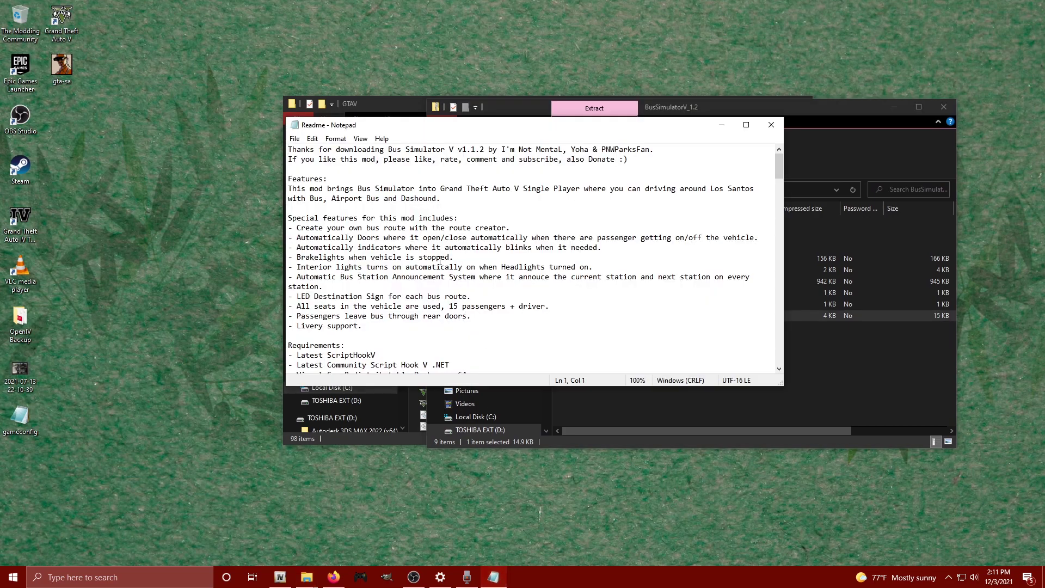
pyautogui.scroll(-1, 307, 239)
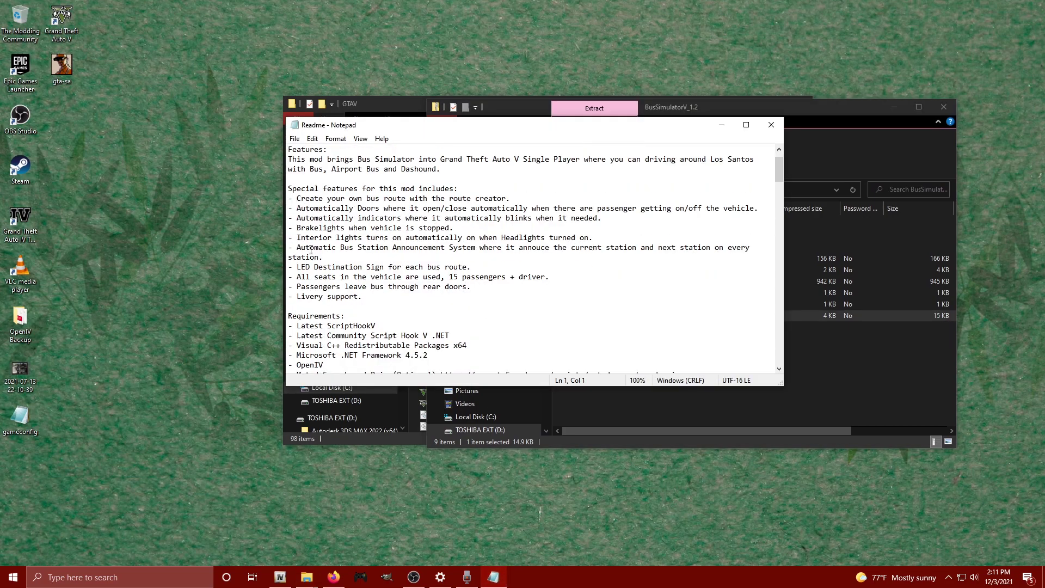
pyautogui.scroll(-5, 312, 277)
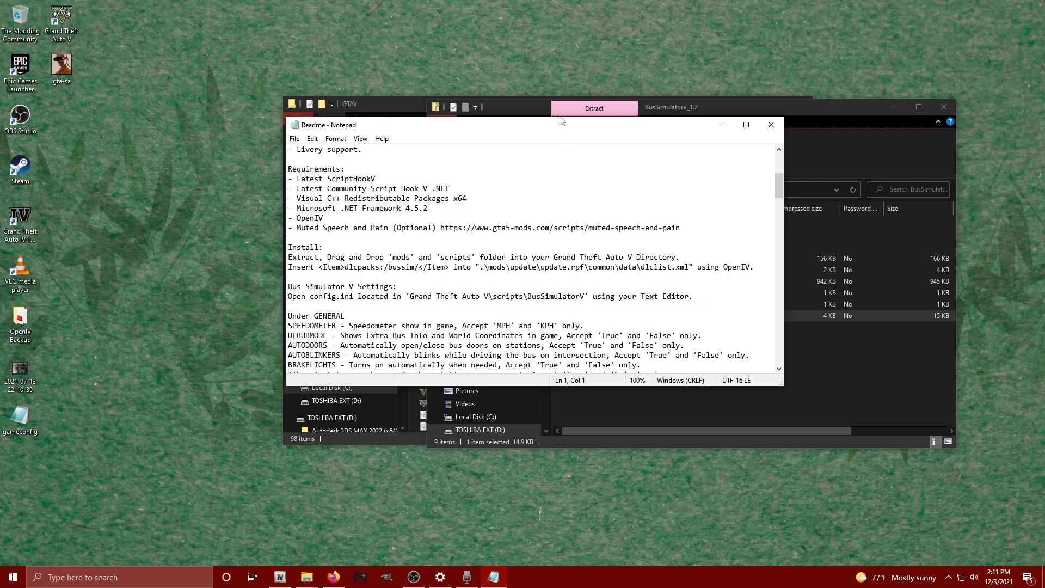
pyautogui.moveTo(555, 126); pyautogui.dragTo(413, 133)
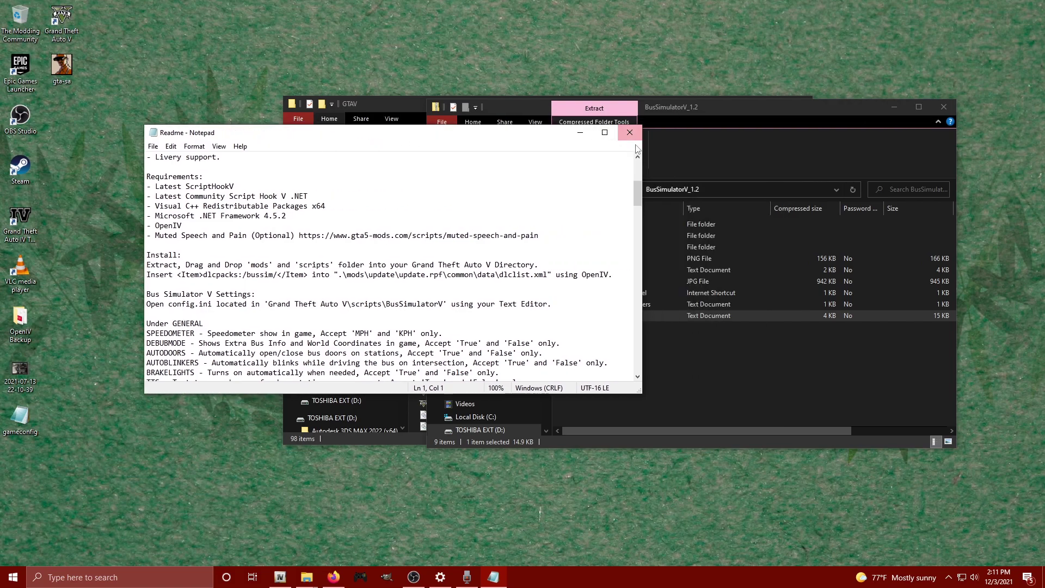
pyautogui.moveTo(641, 148); pyautogui.dragTo(402, 150)
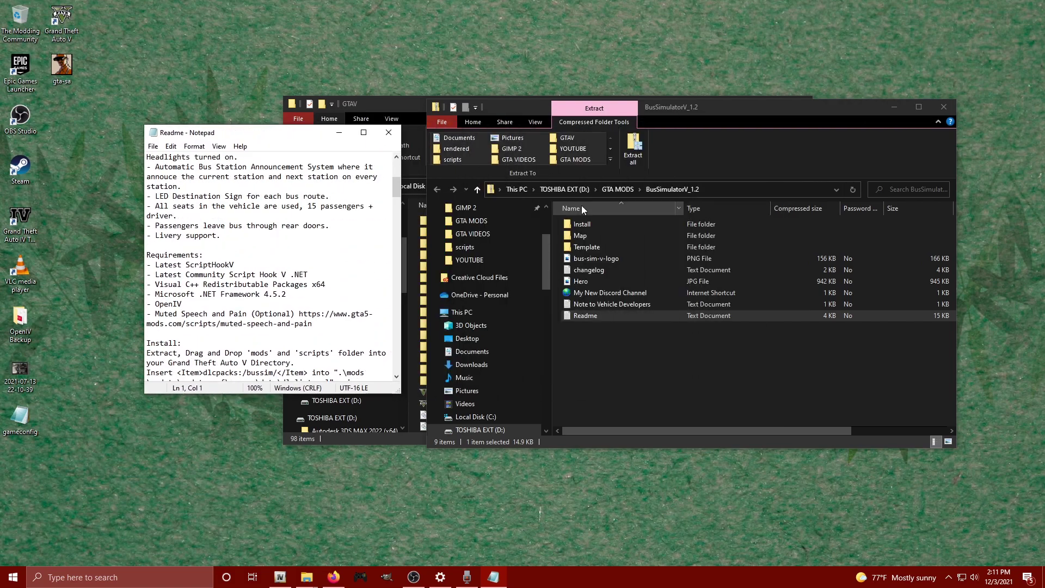
# In the BusSimulatorV_1.2 archive, open the folder Install\mods\update\x64\dlcpacks
pyautogui.click(601, 225)
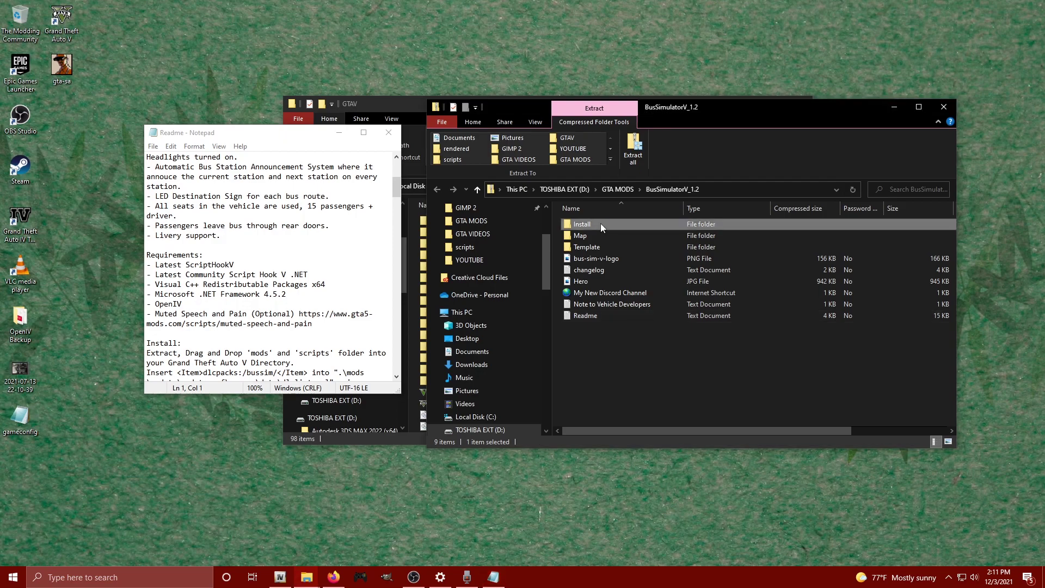
pyautogui.doubleClick(601, 224)
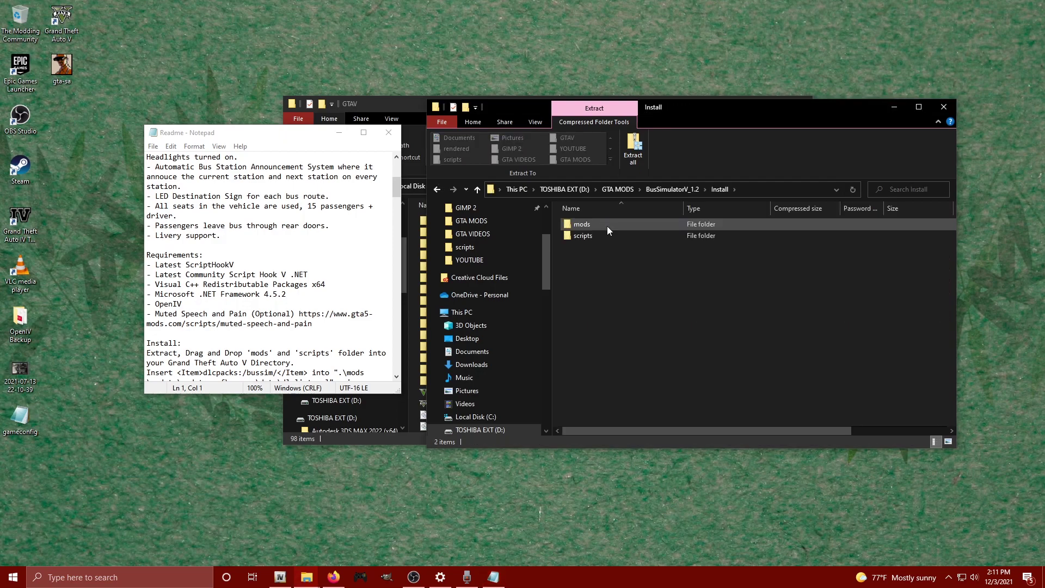
pyautogui.doubleClick(606, 226)
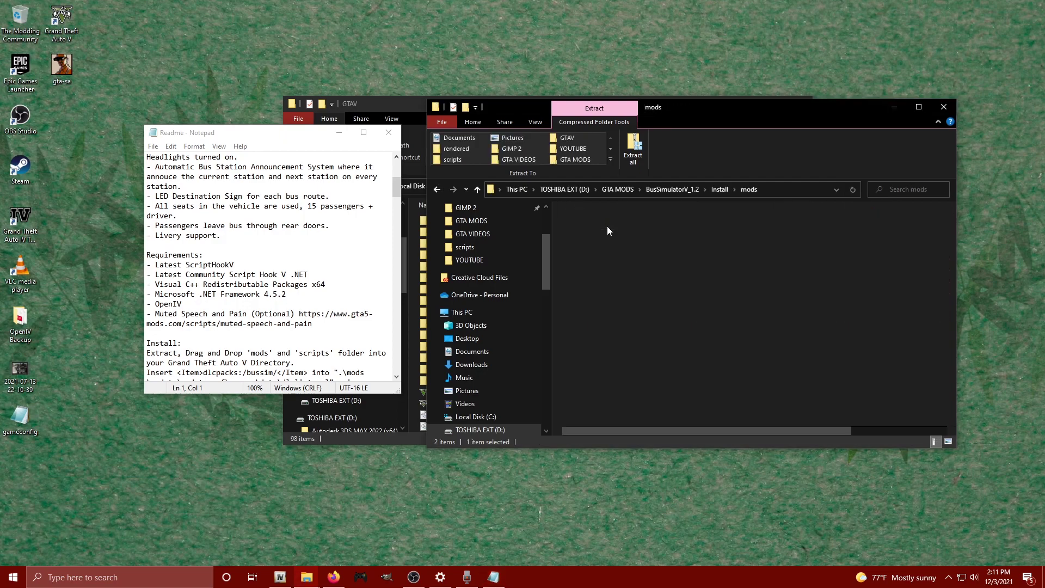
pyautogui.doubleClick(606, 226)
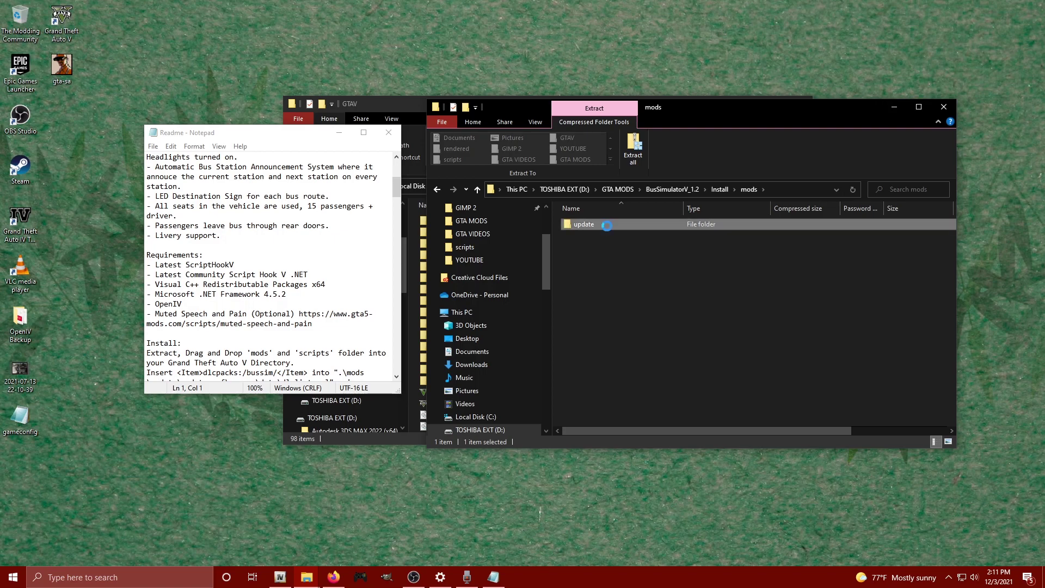
pyautogui.doubleClick(606, 226)
pyautogui.doubleClick(606, 225)
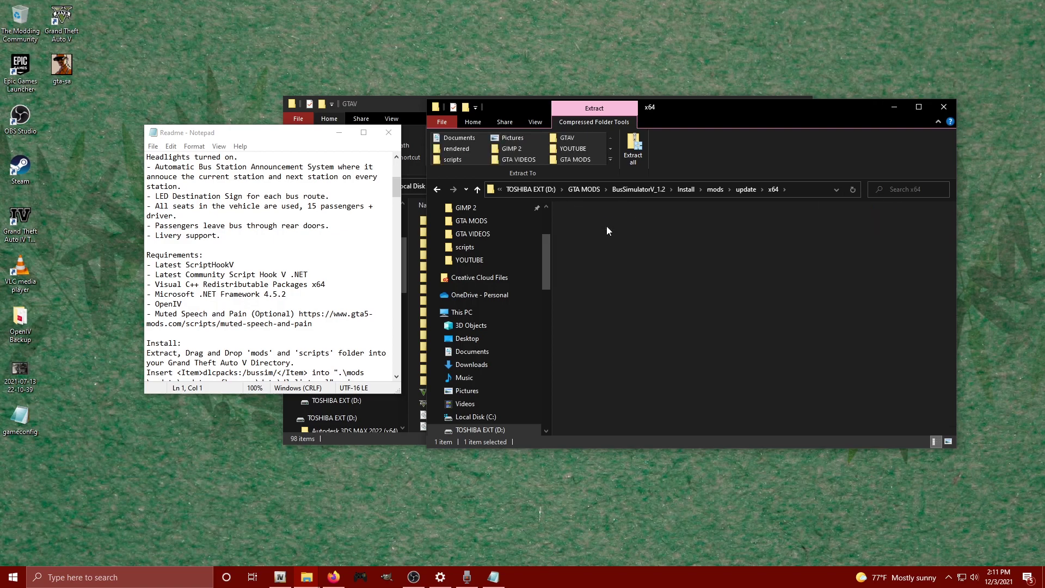
pyautogui.click(606, 227)
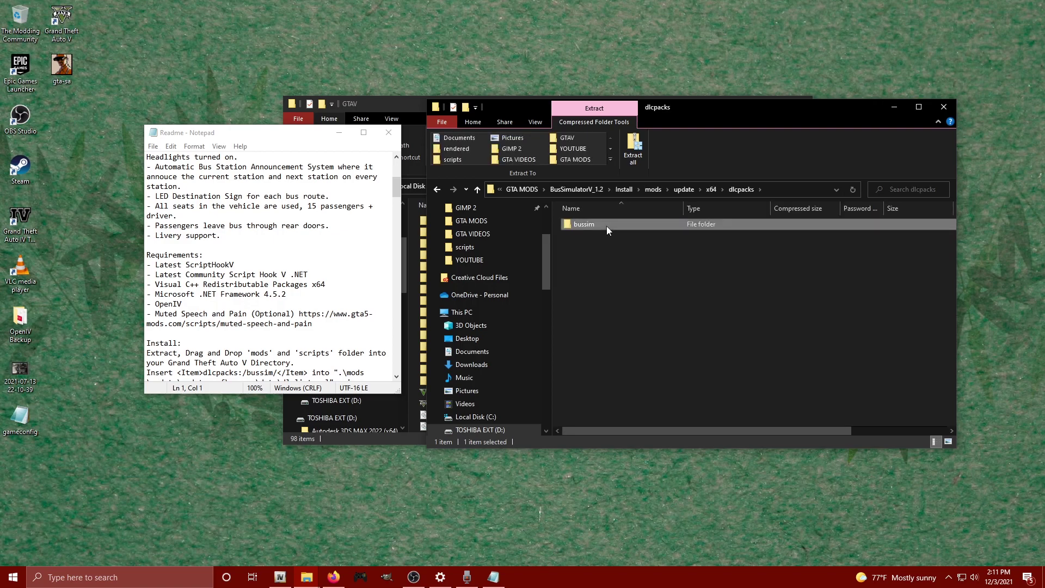
# Arrange the two folder windows side by side and copy the bussim folder into GTAV\mods\update\x64\dlcpacks
pyautogui.moveTo(707, 102); pyautogui.dragTo(805, 109)
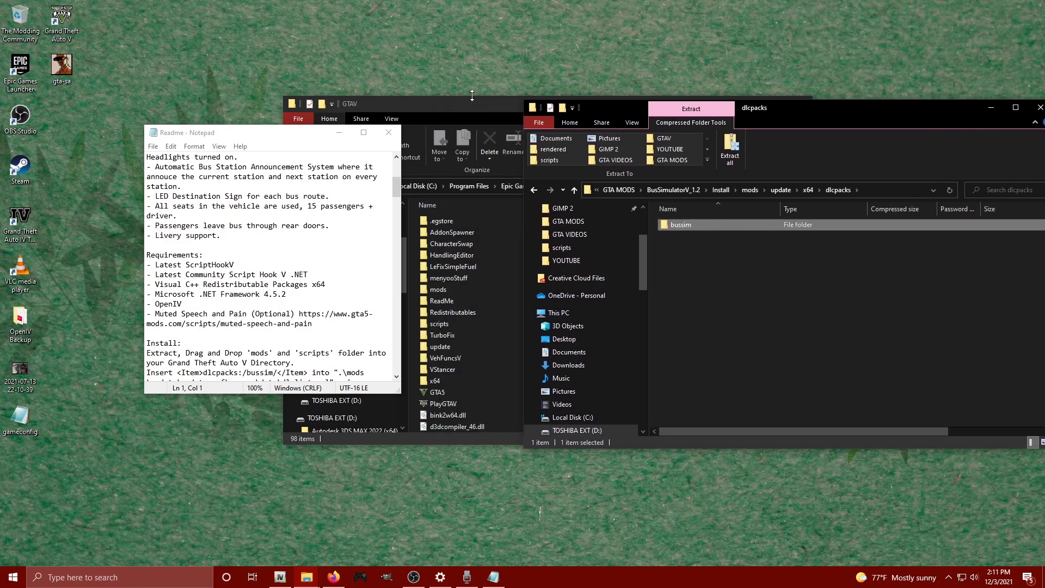
pyautogui.moveTo(476, 104); pyautogui.dragTo(186, 103)
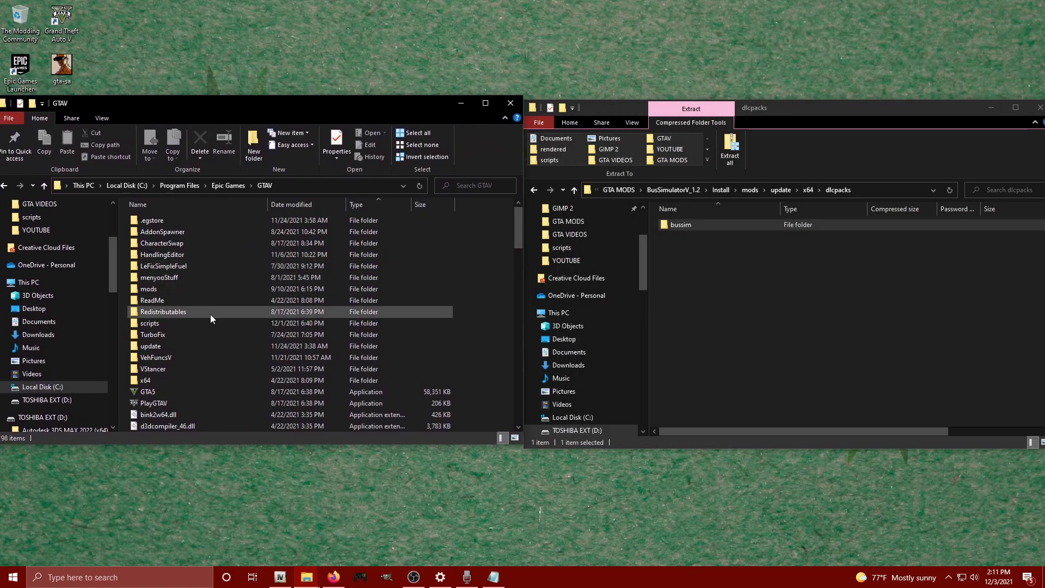
pyautogui.doubleClick(185, 288)
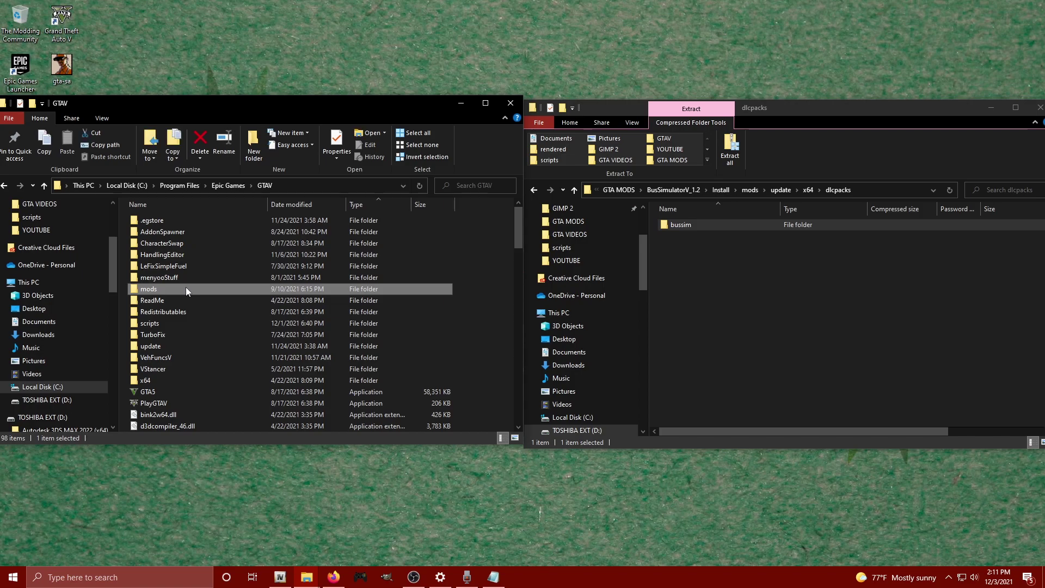
pyautogui.doubleClick(172, 223)
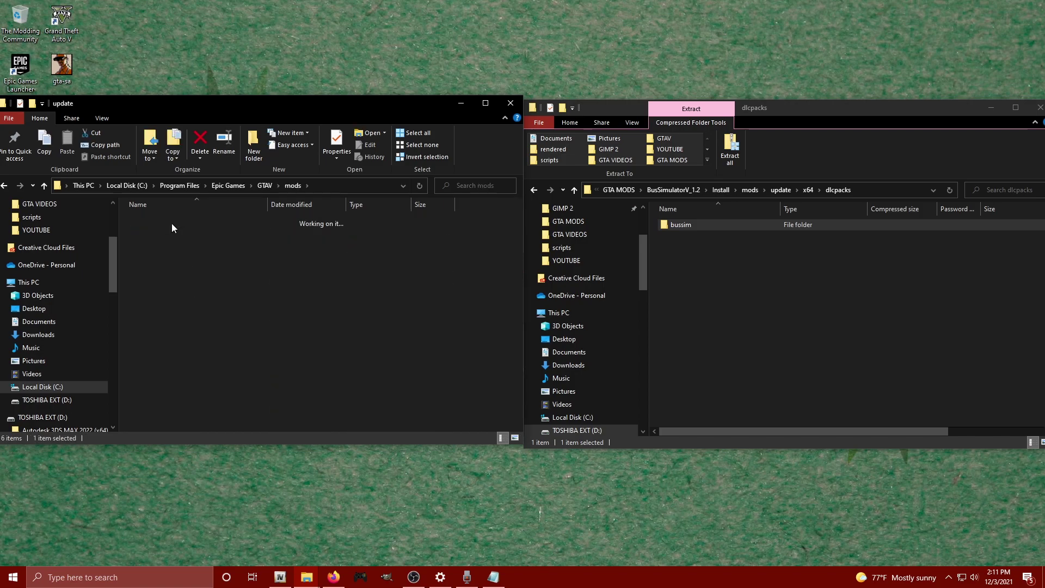
pyautogui.doubleClick(171, 223)
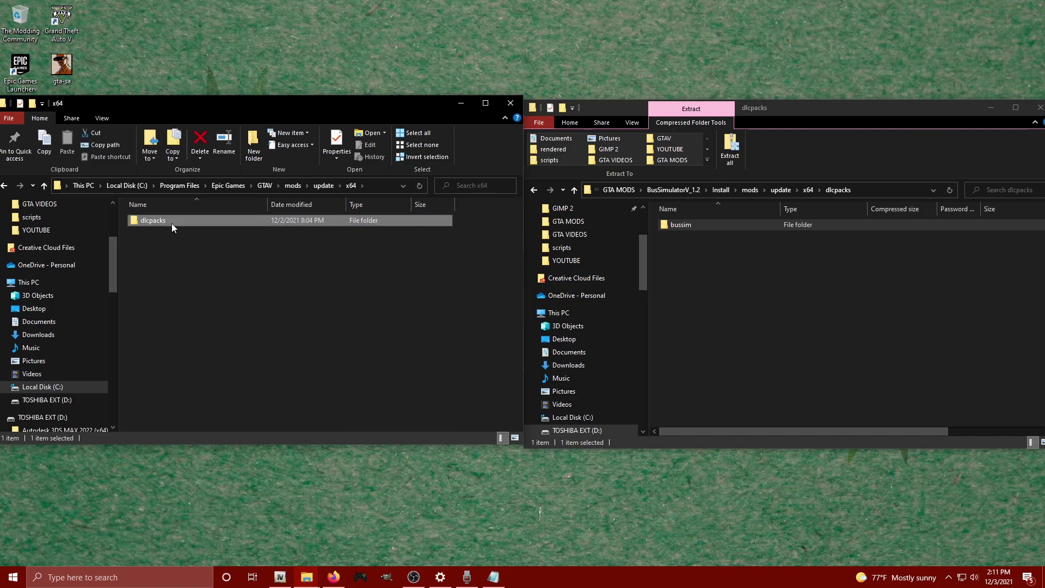
pyautogui.doubleClick(171, 223)
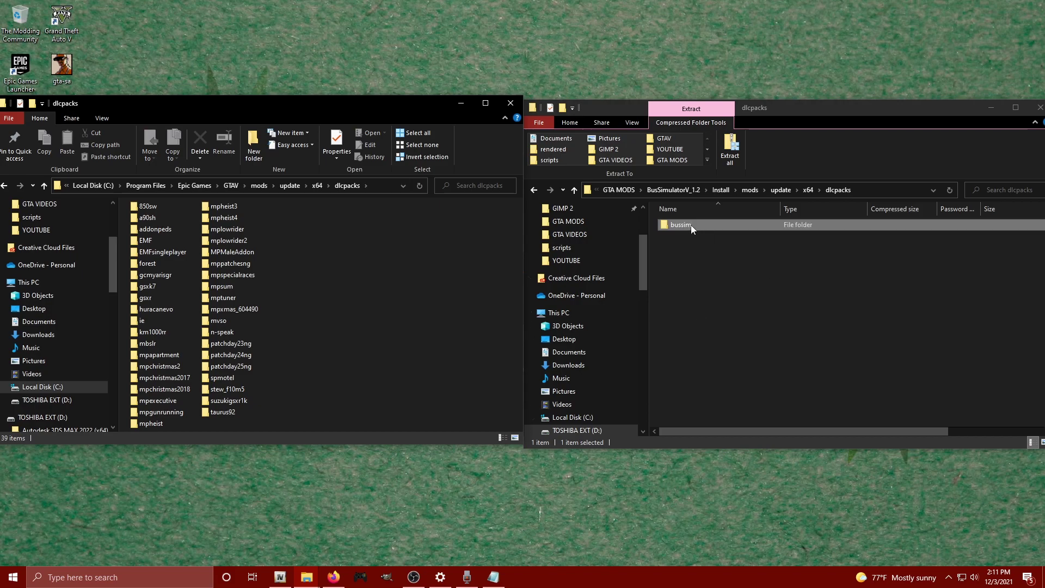
pyautogui.moveTo(691, 224); pyautogui.dragTo(472, 345)
# In the BusSimulatorV_1.2 archive window, go back to the Install folder and open its scripts folder
pyautogui.click(533, 190)
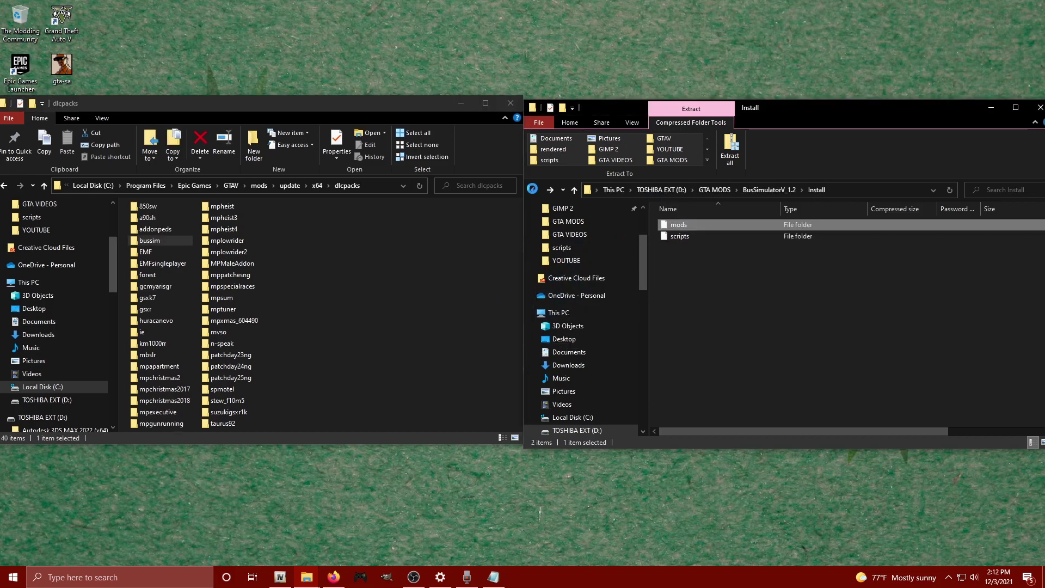
pyautogui.click(683, 253)
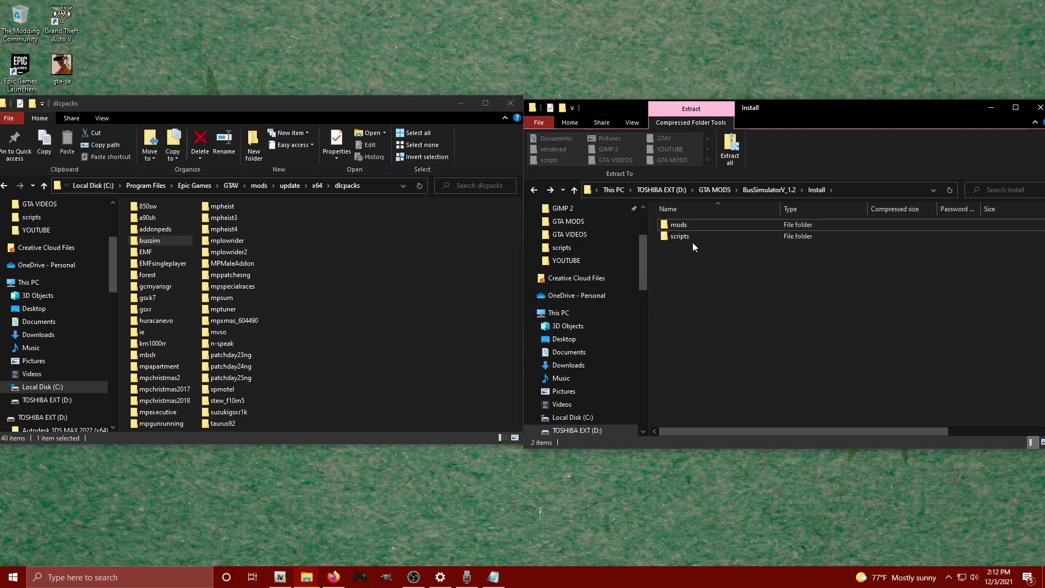
pyautogui.doubleClick(692, 238)
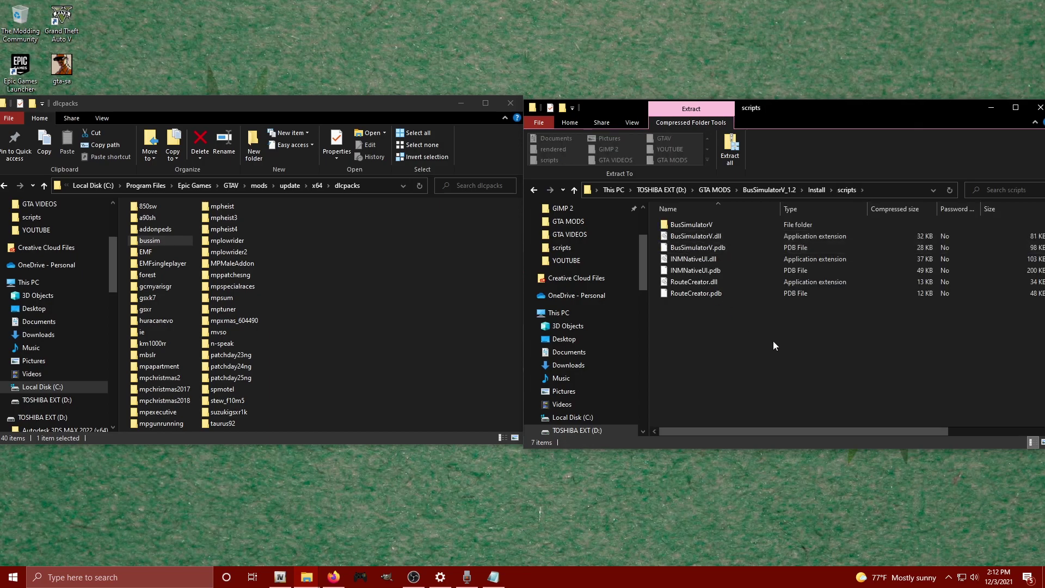
pyautogui.moveTo(773, 342); pyautogui.dragTo(679, 221)
pyautogui.click(701, 361)
# Copy all contents of the archive's Install\scripts folder into the game's GTAV\scripts folder
pyautogui.click(233, 187)
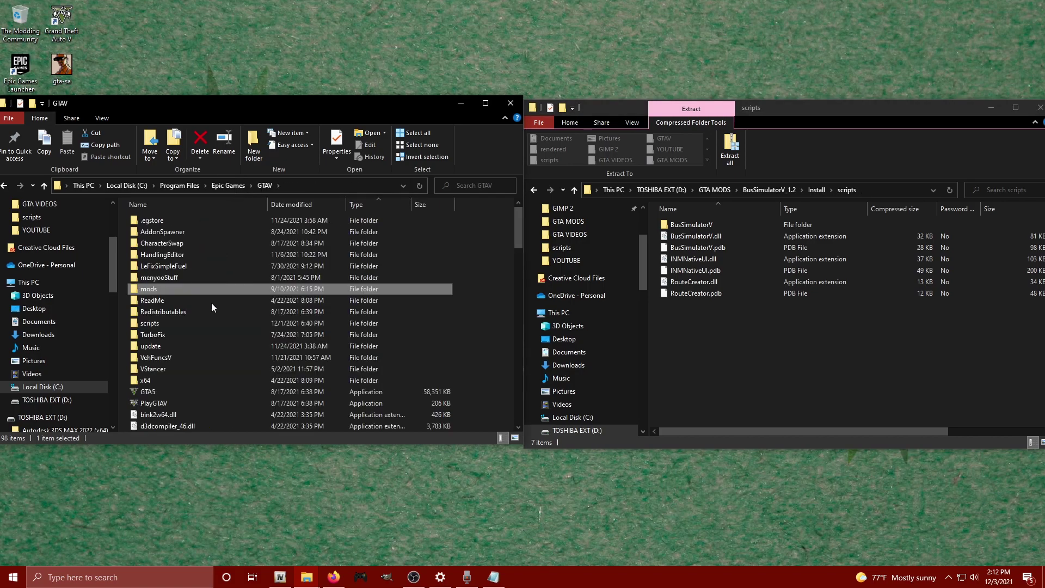
pyautogui.doubleClick(163, 323)
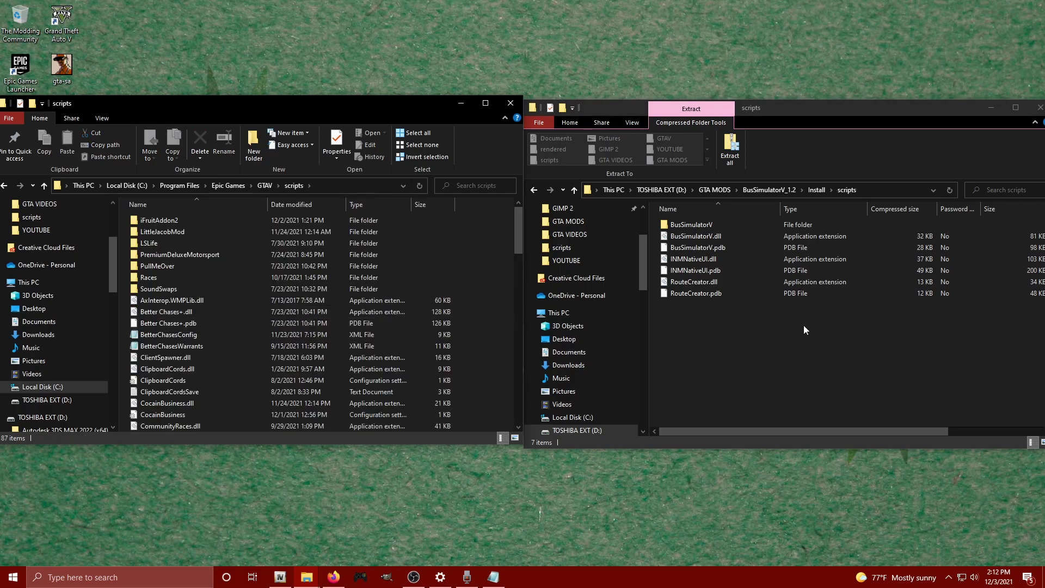
pyautogui.moveTo(785, 334); pyautogui.dragTo(249, 390)
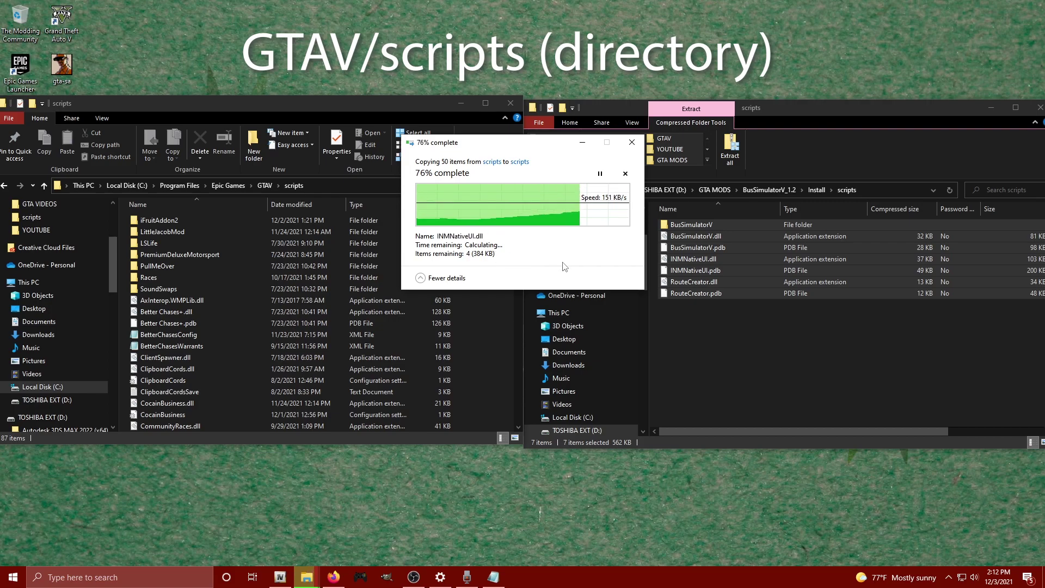
pyautogui.click(490, 206)
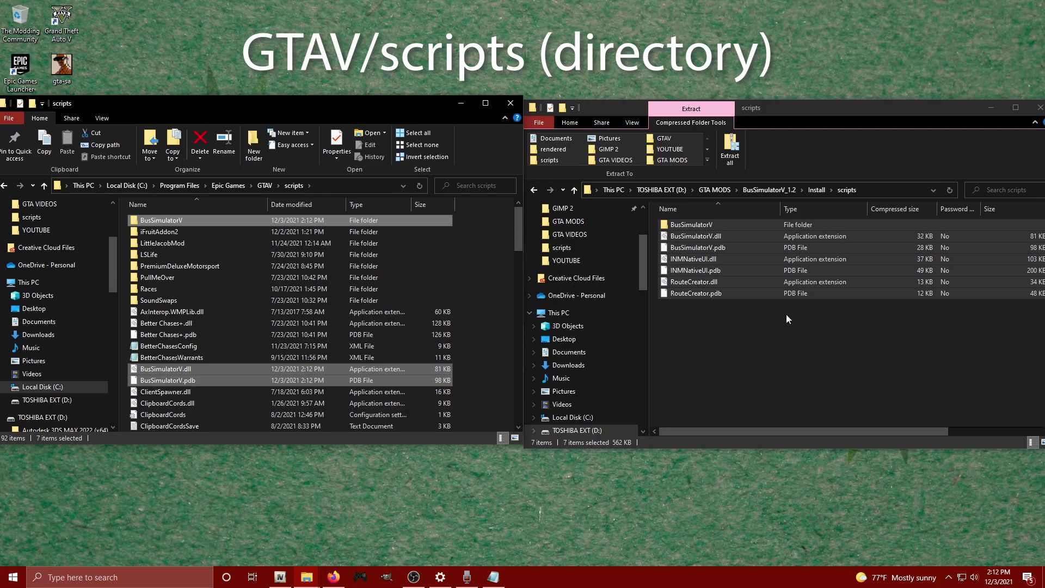
# Return the archive to its BusSimulatorV_1.2 root, close that window, and move the GTAV\scripts window to the middle of the desktop
pyautogui.click(534, 190)
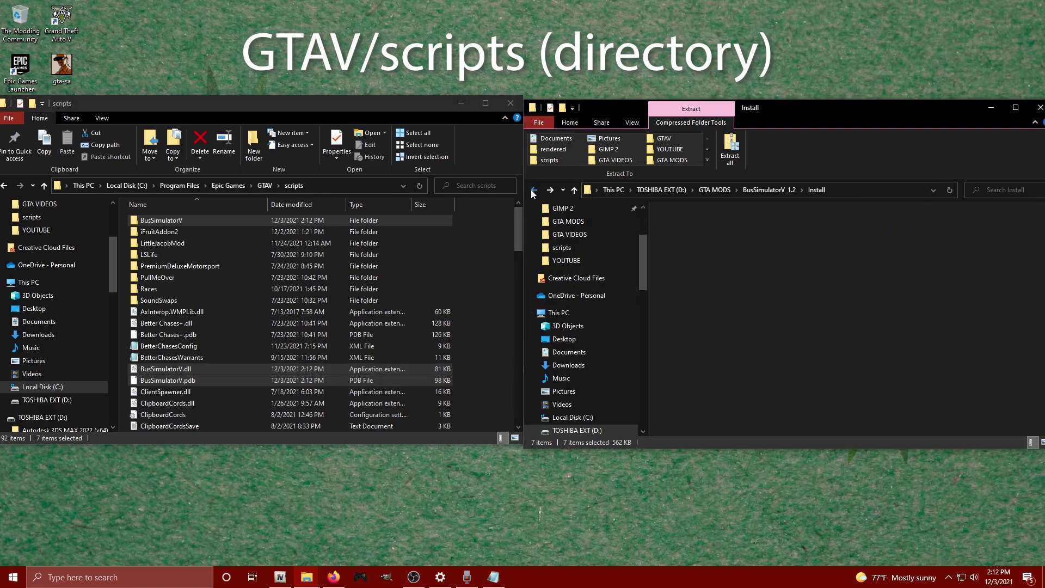
pyautogui.click(533, 190)
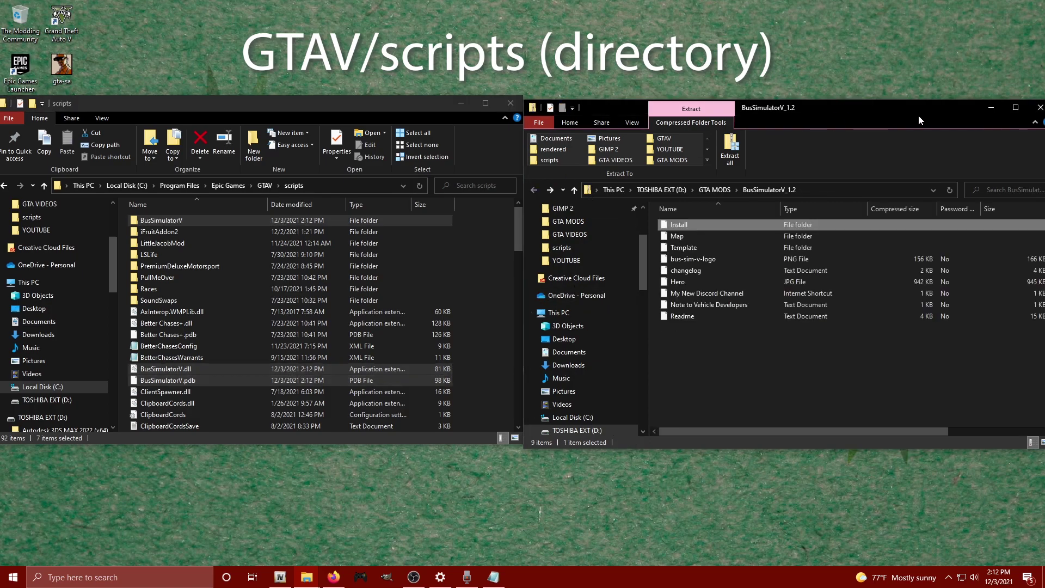
pyautogui.click(1023, 109)
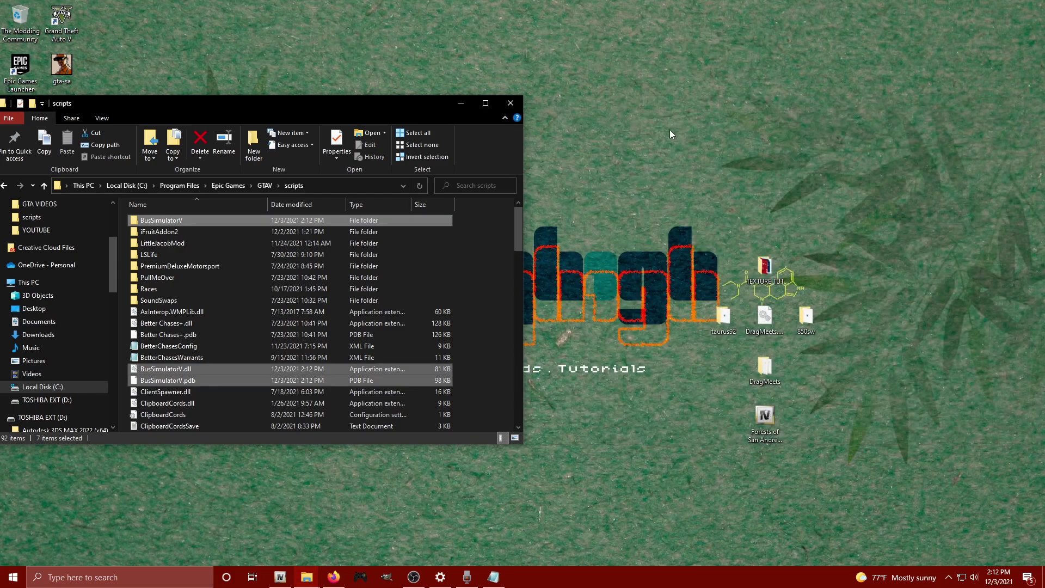
pyautogui.moveTo(377, 105); pyautogui.dragTo(609, 94)
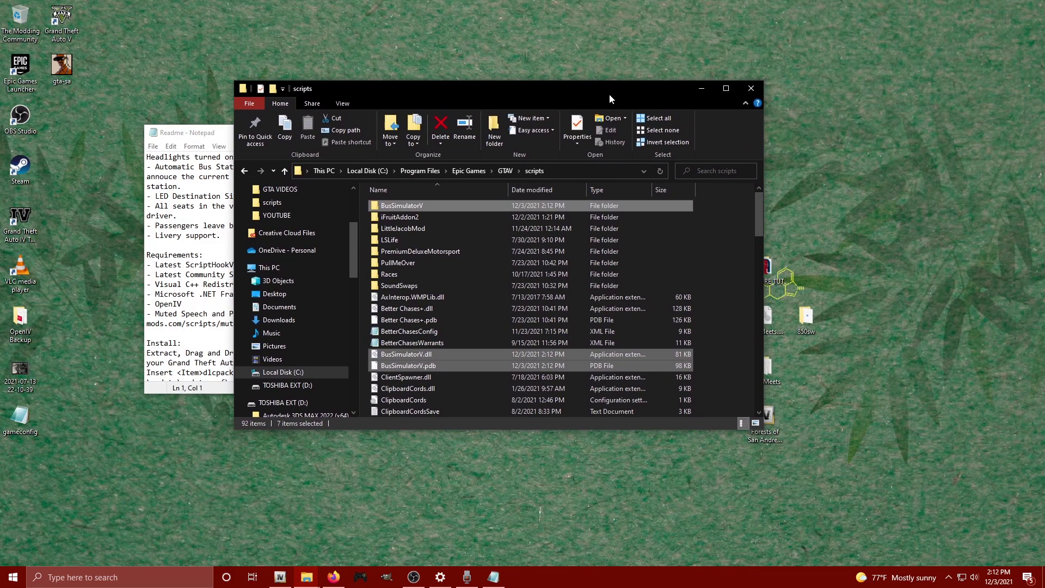
# Copy the line <Item>dlcpacks:/bussim/</Item> from the Readme's Install section and minimize the Readme
pyautogui.click(493, 577)
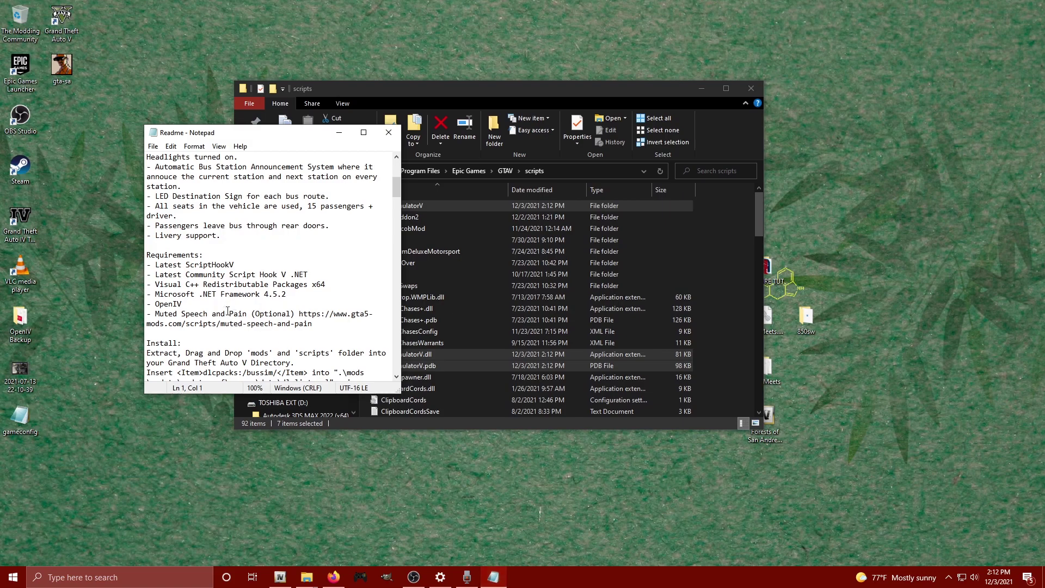
pyautogui.scroll(-3, 212, 263)
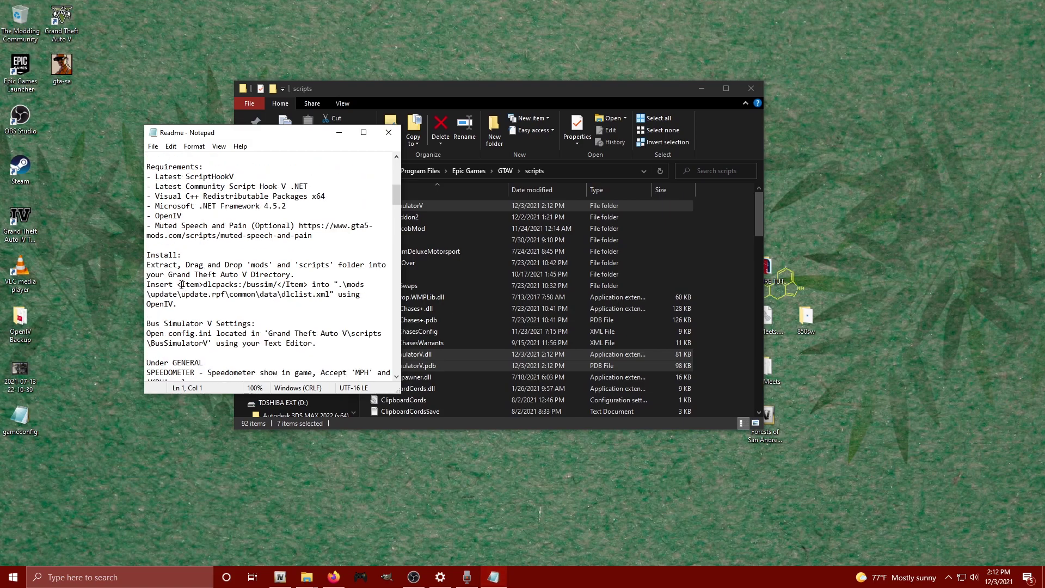
pyautogui.moveTo(176, 284); pyautogui.dragTo(308, 285)
pyautogui.rightClick(297, 284)
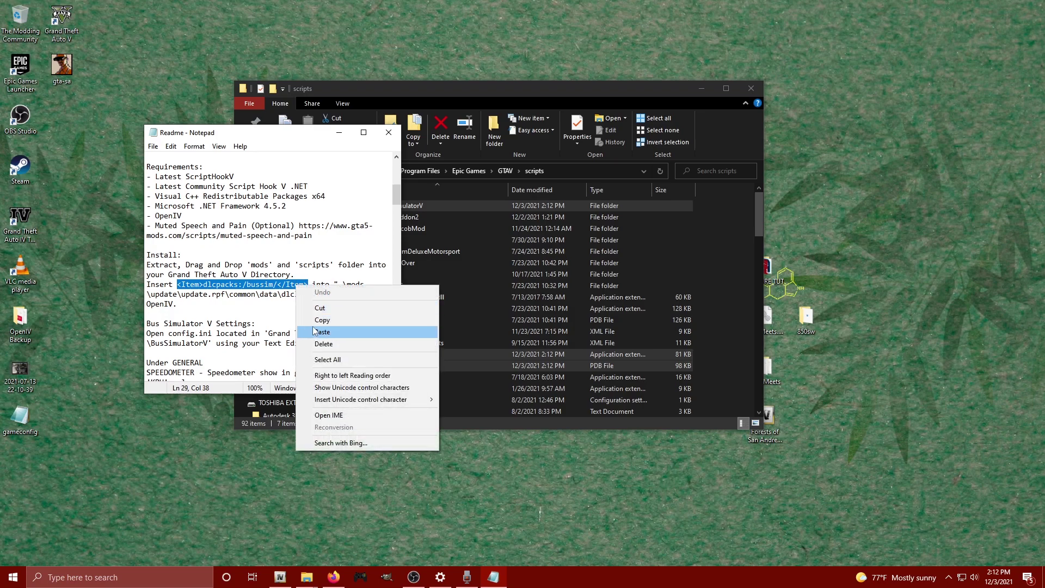
pyautogui.click(315, 320)
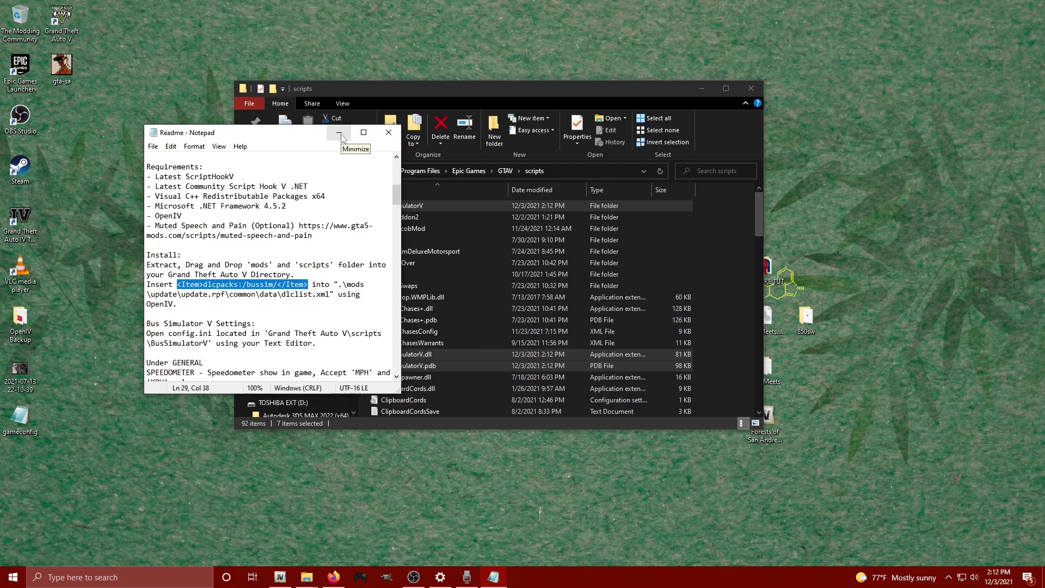
pyautogui.click(339, 134)
# Switch to OpenIV, open mods\update\update.rpf\common\data and enable edit mode
pyautogui.click(281, 577)
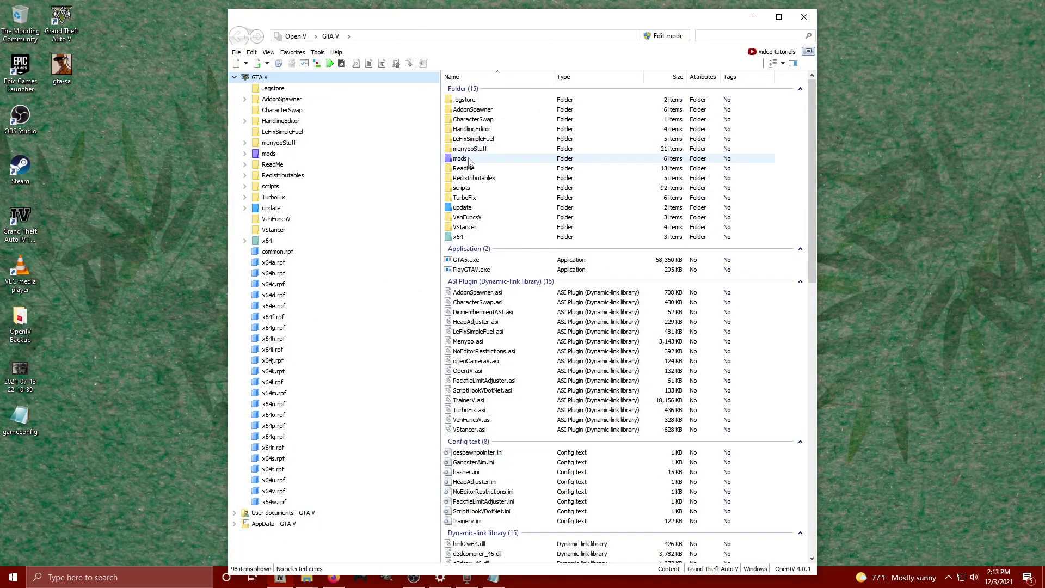
pyautogui.doubleClick(469, 160)
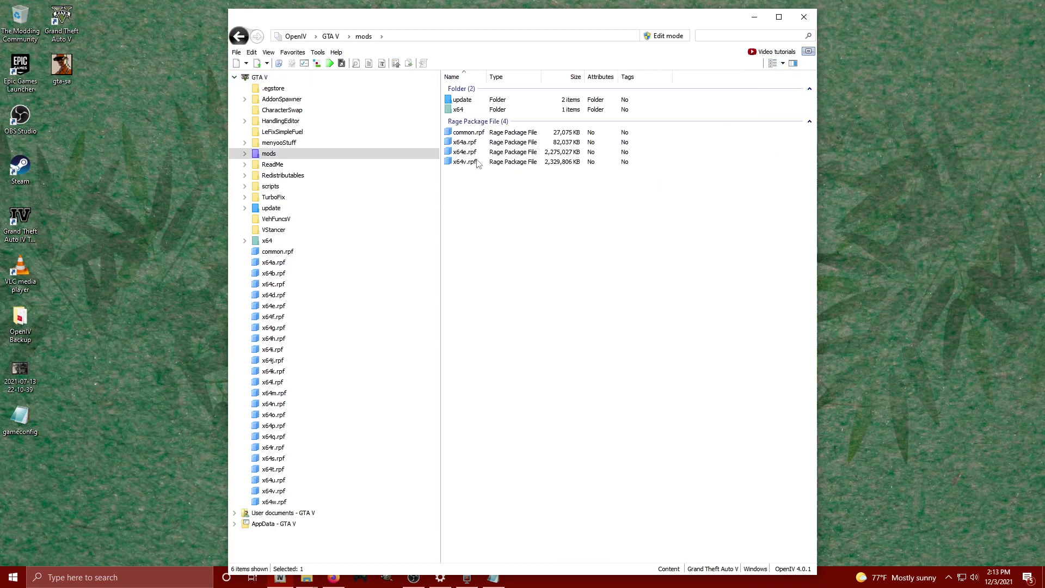
pyautogui.doubleClick(473, 101)
pyautogui.doubleClick(473, 122)
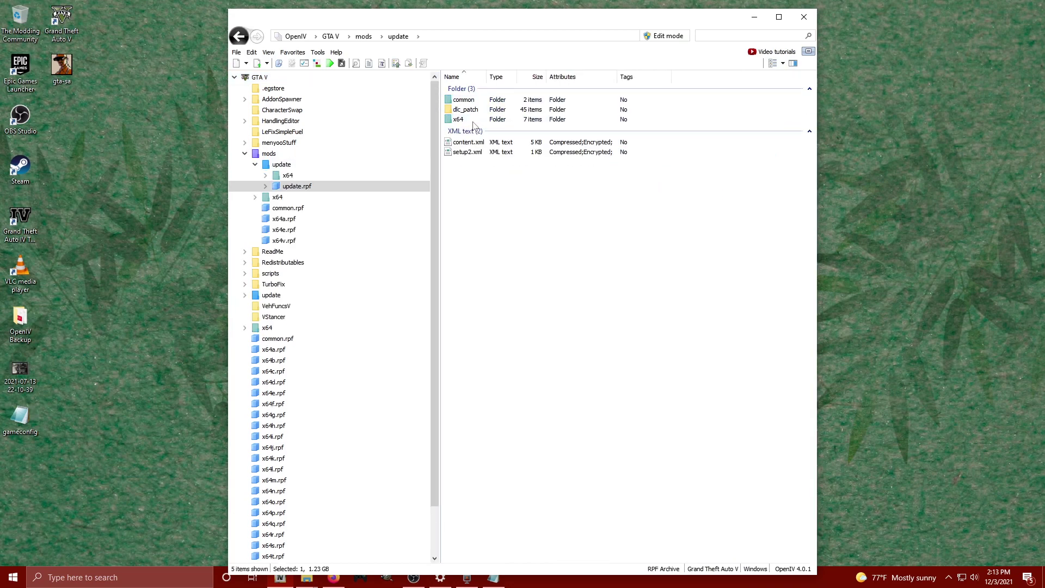
pyautogui.doubleClick(463, 100)
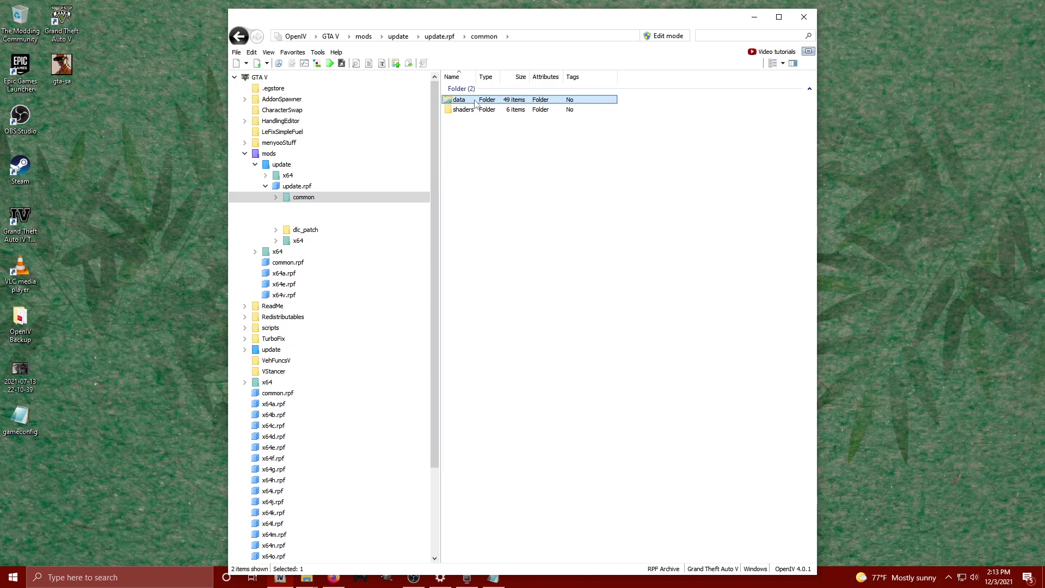
pyautogui.doubleClick(475, 104)
pyautogui.click(666, 36)
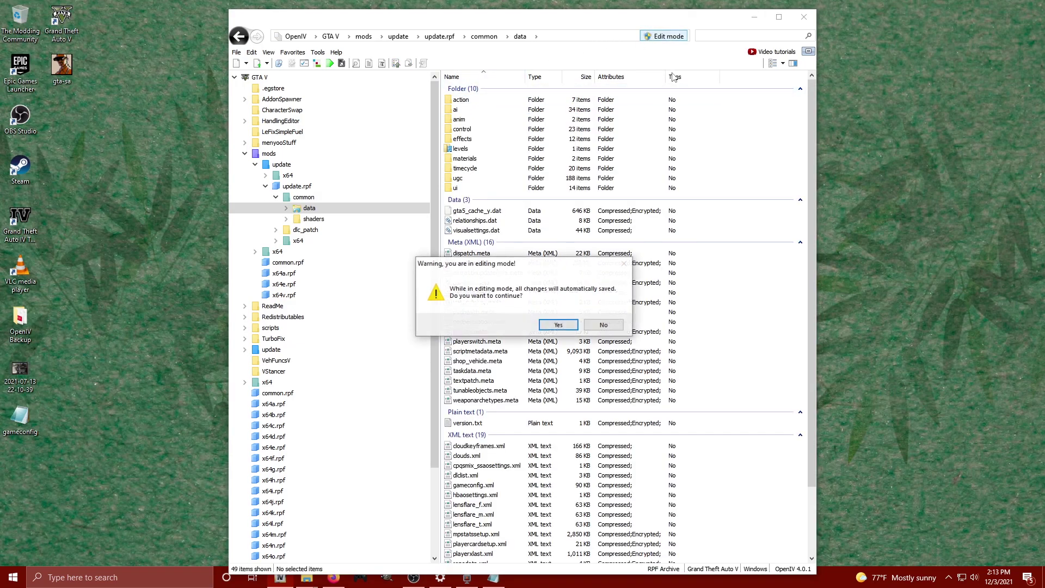
pyautogui.click(559, 325)
# Edit dlclist.xml, add <Item>dlcpacks:/bussim/</Item> on a new line after the forest entry, and save the file
pyautogui.scroll(-3, 509, 335)
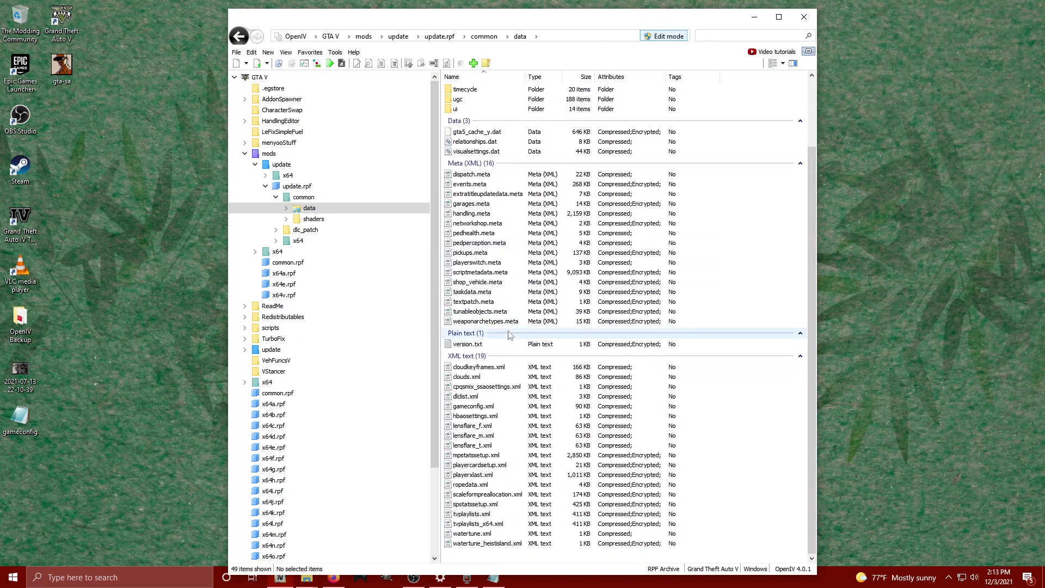
pyautogui.click(478, 397)
pyautogui.rightClick(478, 399)
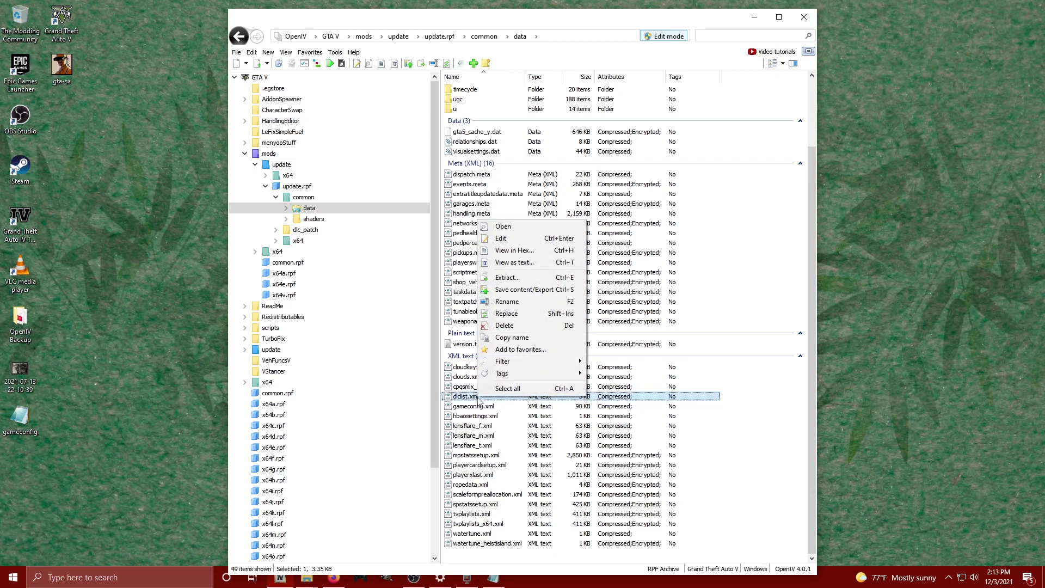
pyautogui.click(508, 239)
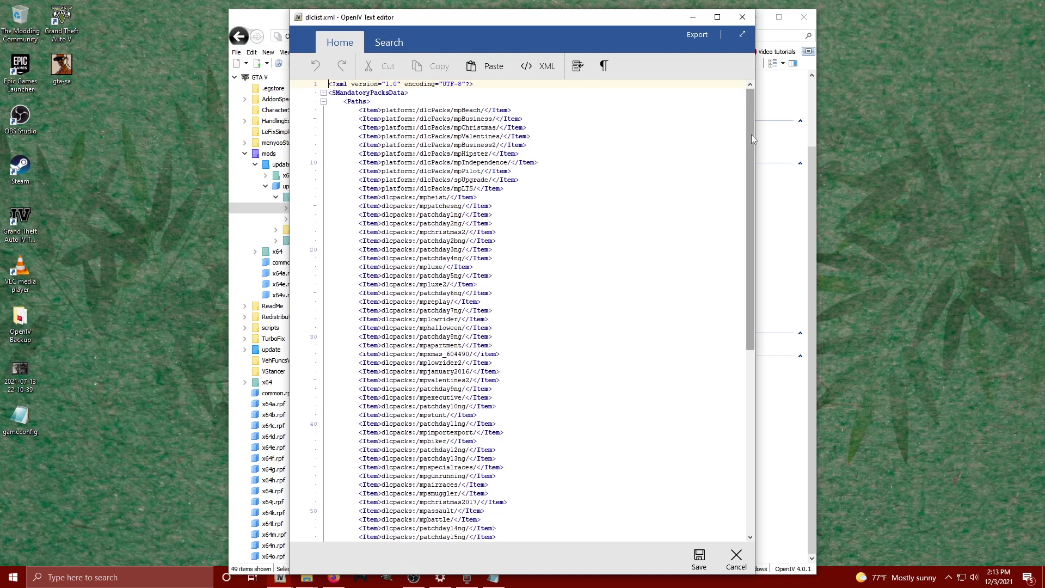
pyautogui.moveTo(751, 135); pyautogui.dragTo(750, 342)
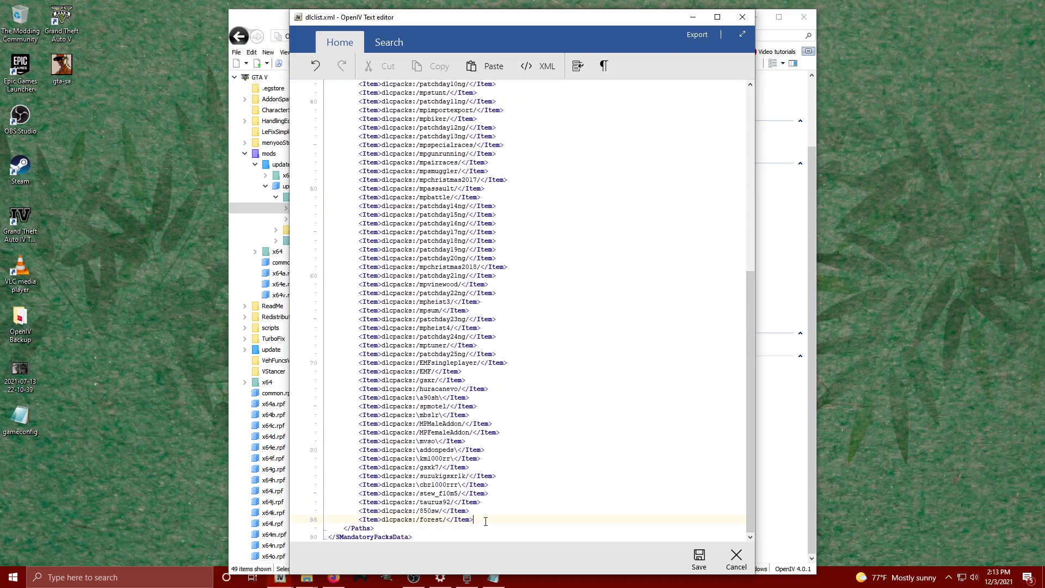
pyautogui.press('Return')
pyautogui.write('<Item>dlcpacks:/bussim/</Item>')
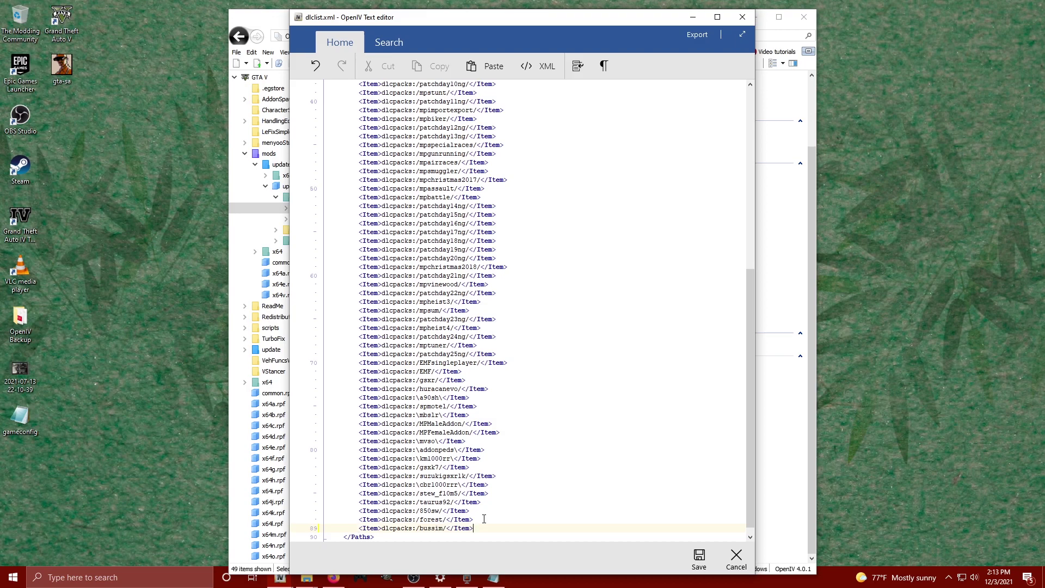
pyautogui.click(697, 560)
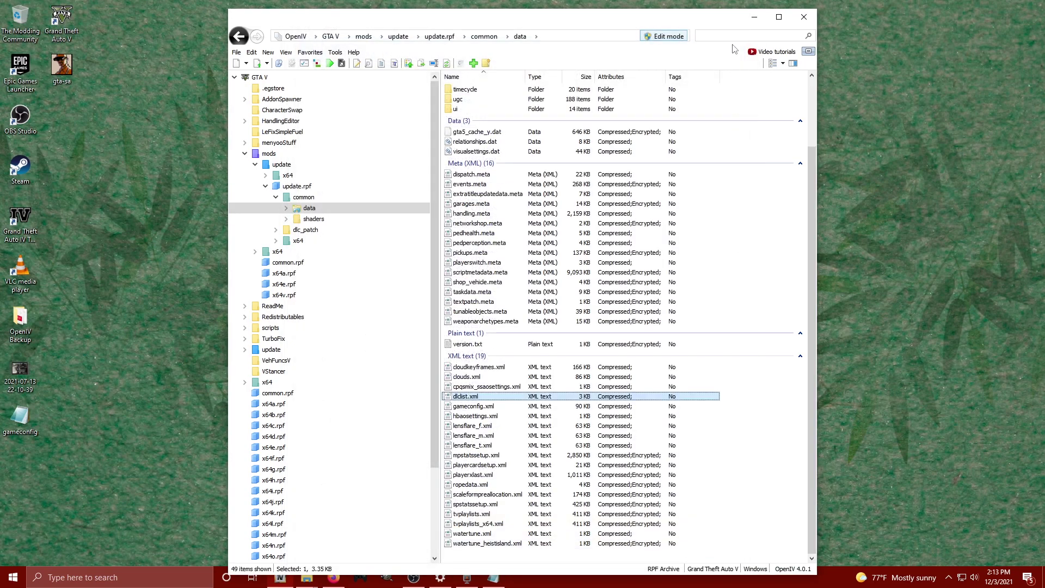
# Minimize OpenIV and, in the GTAV Config v26.7.rar archive, open Gta Config v26.7 for v 1.0.2372.2\0,5x traffic
pyautogui.click(754, 17)
pyautogui.moveTo(657, 89); pyautogui.dragTo(654, 64)
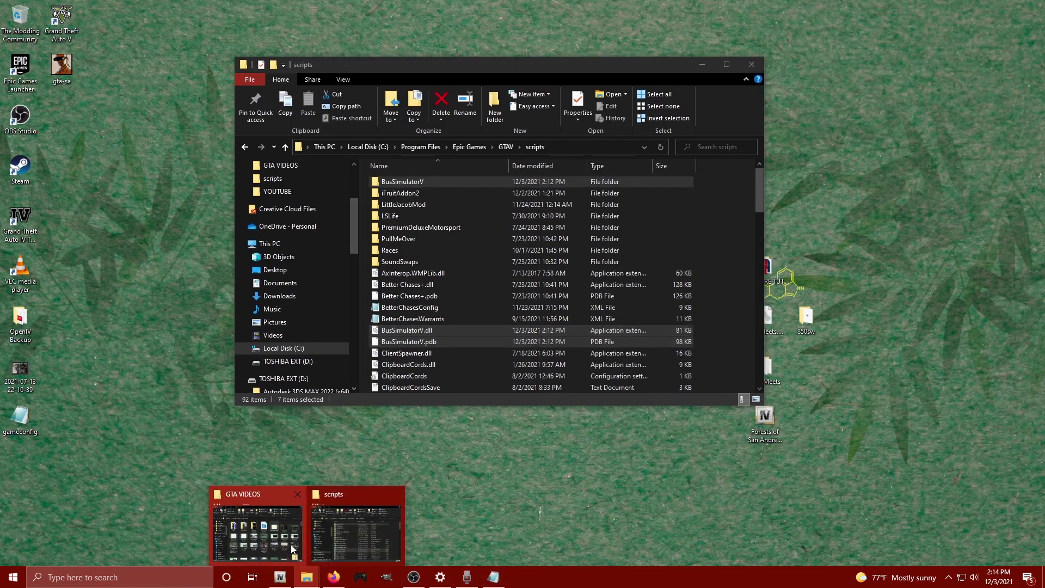
pyautogui.click(361, 530)
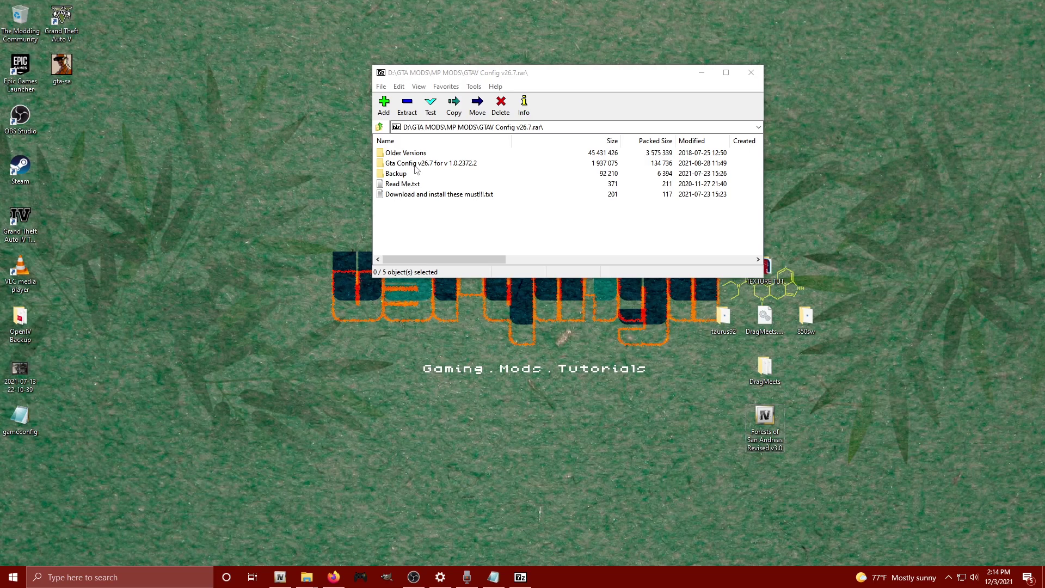
pyautogui.doubleClick(431, 166)
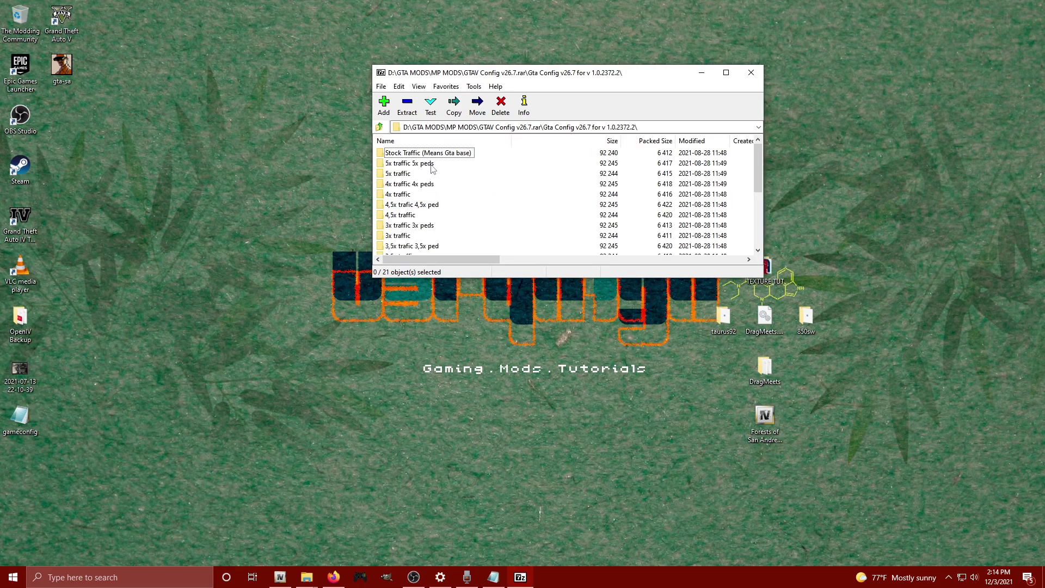
pyautogui.scroll(-4, 435, 172)
pyautogui.click(406, 228)
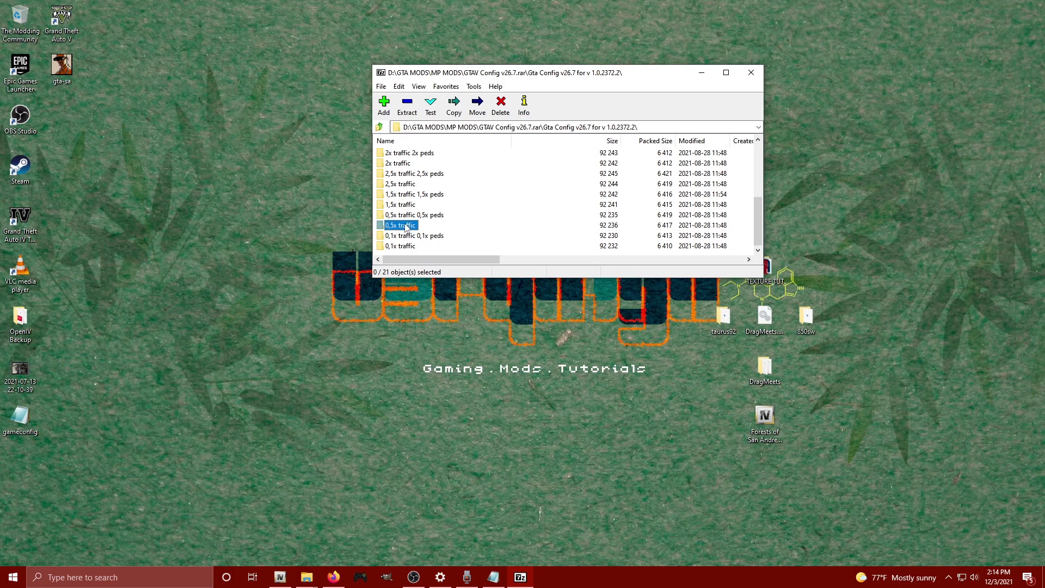
pyautogui.doubleClick(405, 227)
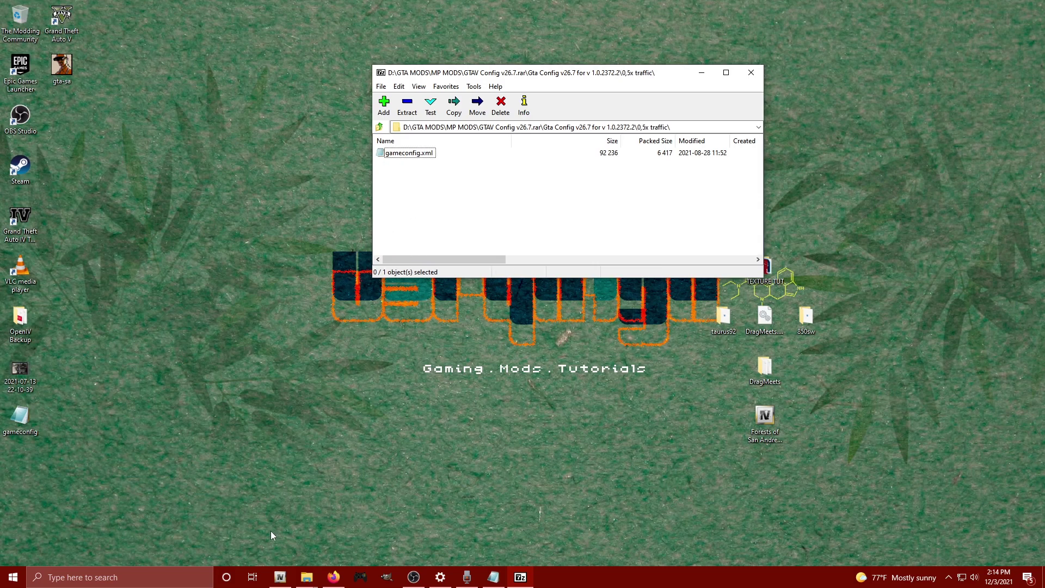
# Bring OpenIV back and arrange its window side by side with the gameconfig archive window
pyautogui.click(279, 577)
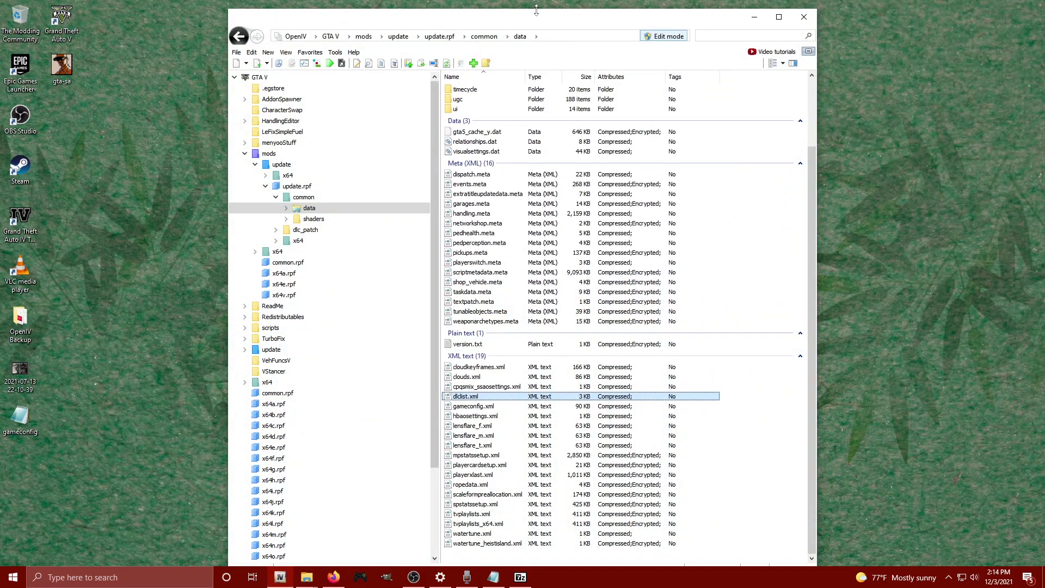
pyautogui.moveTo(507, 24); pyautogui.dragTo(352, 12)
pyautogui.moveTo(681, 84); pyautogui.dragTo(953, 47)
# Select the archive's gameconfig.xml and try to bring the desktop's gameconfig file into OpenIV's common\data folder
pyautogui.click(686, 117)
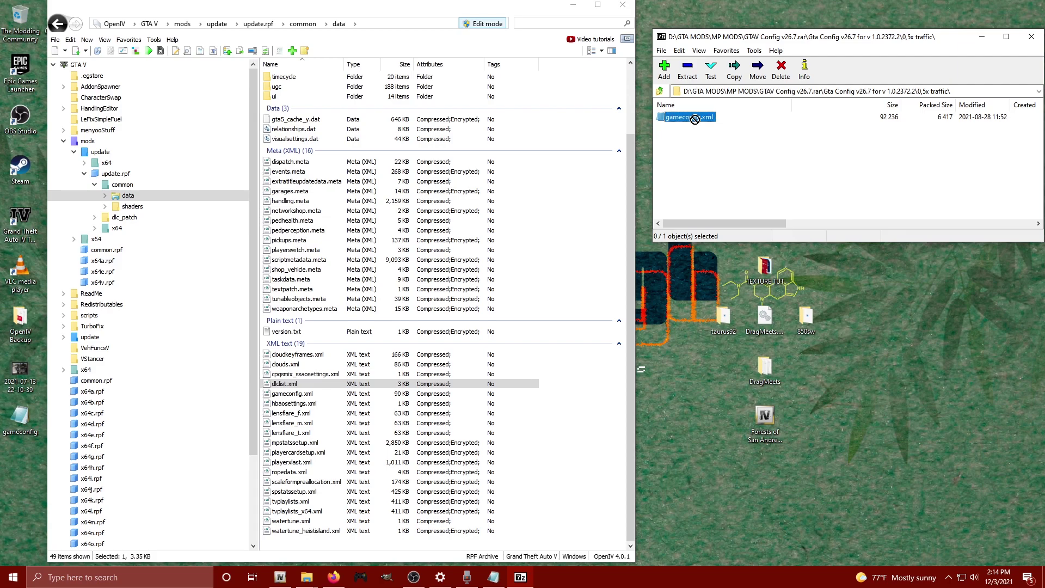
pyautogui.click(887, 370)
pyautogui.click(479, 208)
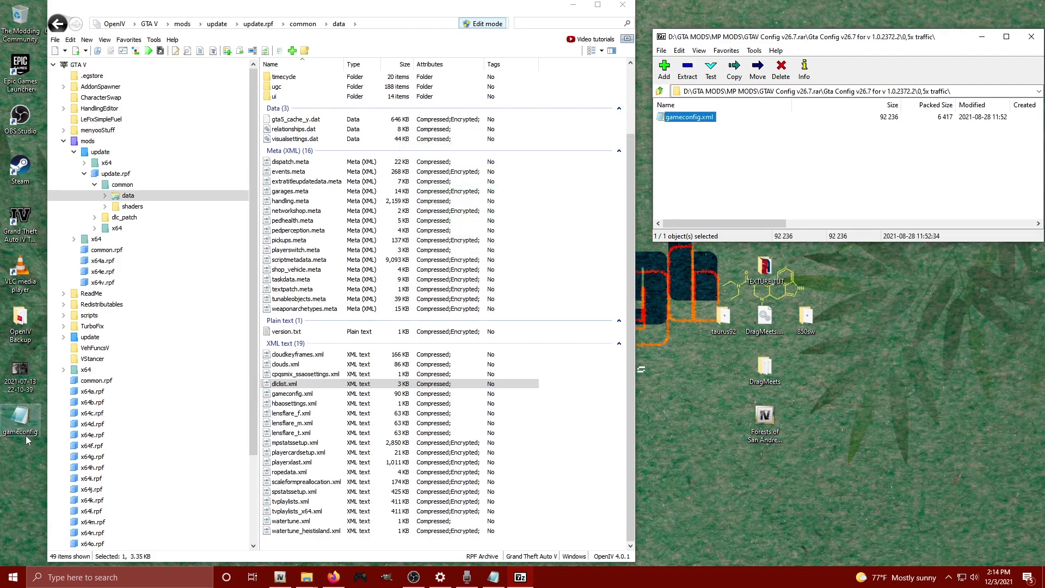
pyautogui.moveTo(25, 423); pyautogui.dragTo(365, 404)
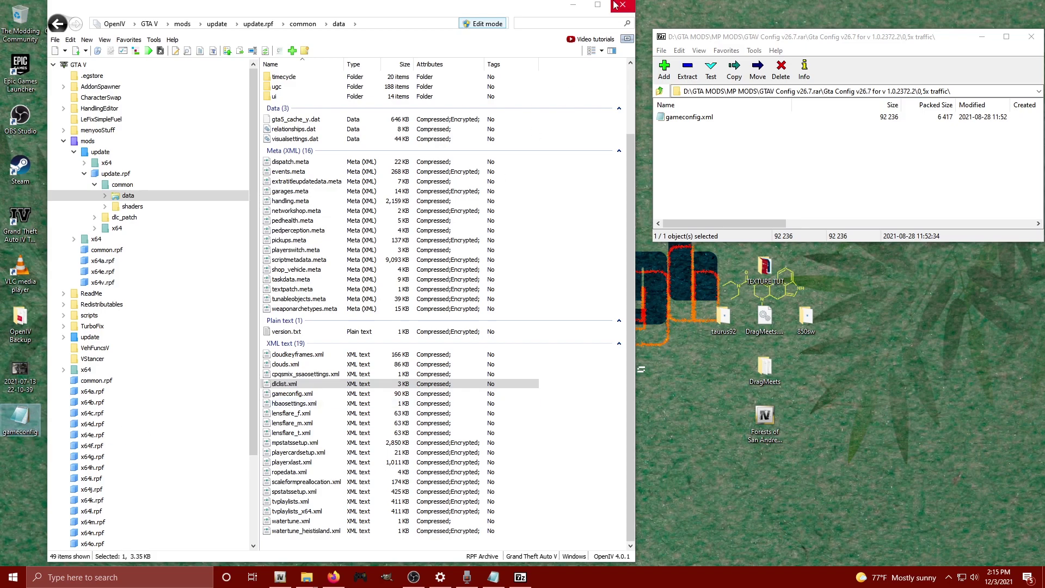
# Minimize OpenIV, switch to the GTAV scripts folder in File Explorer, and open the config file inside its BusSimulatorV folder
pyautogui.click(572, 4)
pyautogui.moveTo(307, 576)
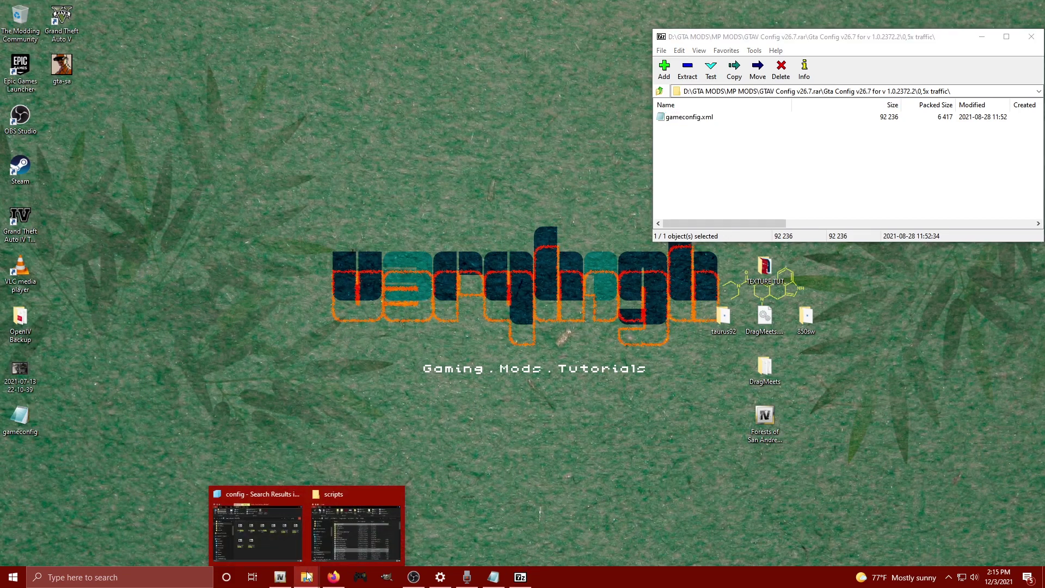
pyautogui.click(355, 525)
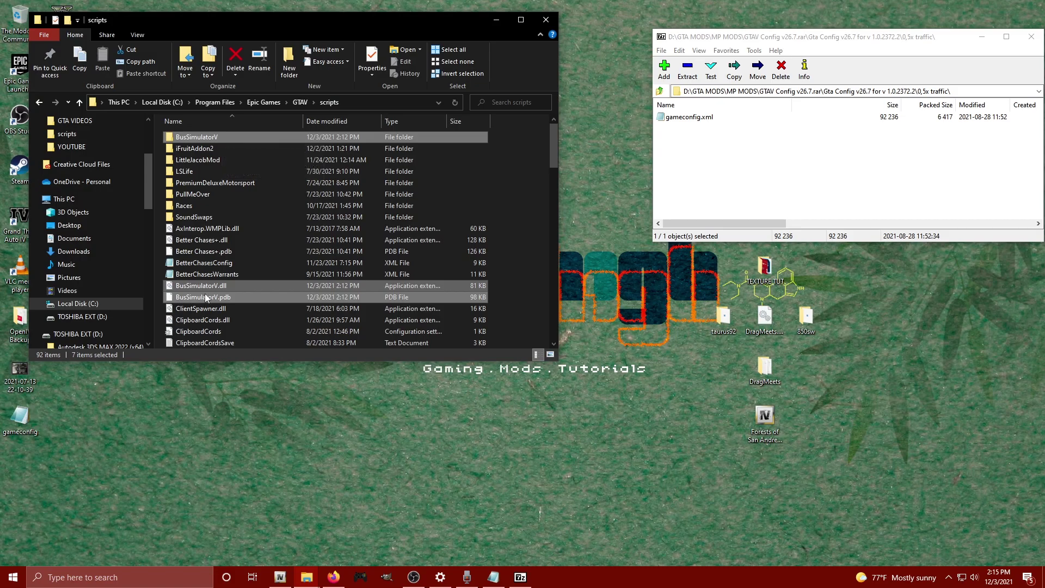
pyautogui.scroll(-11, 247, 242)
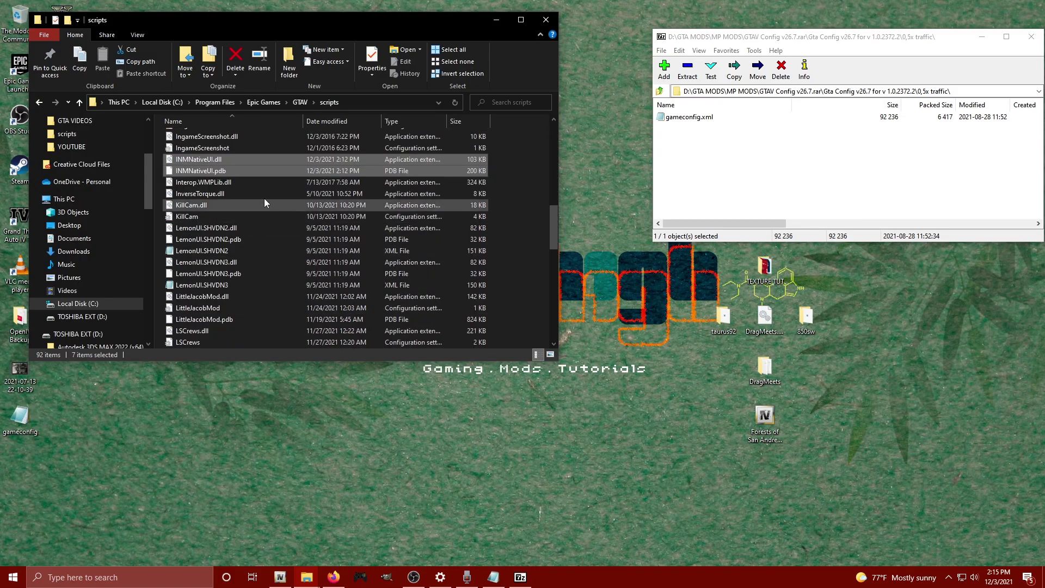
pyautogui.scroll(11, 269, 195)
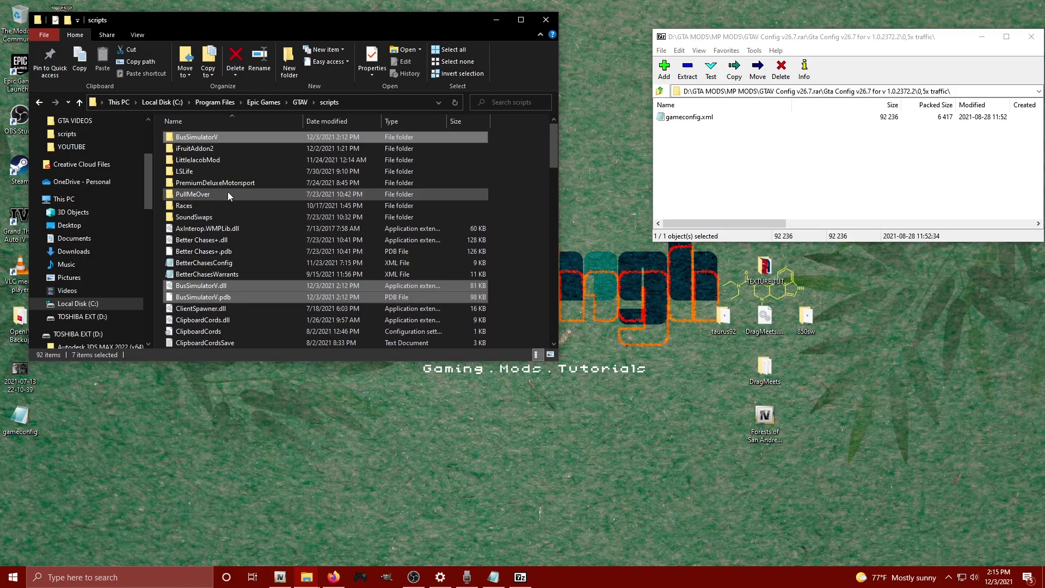
pyautogui.doubleClick(211, 136)
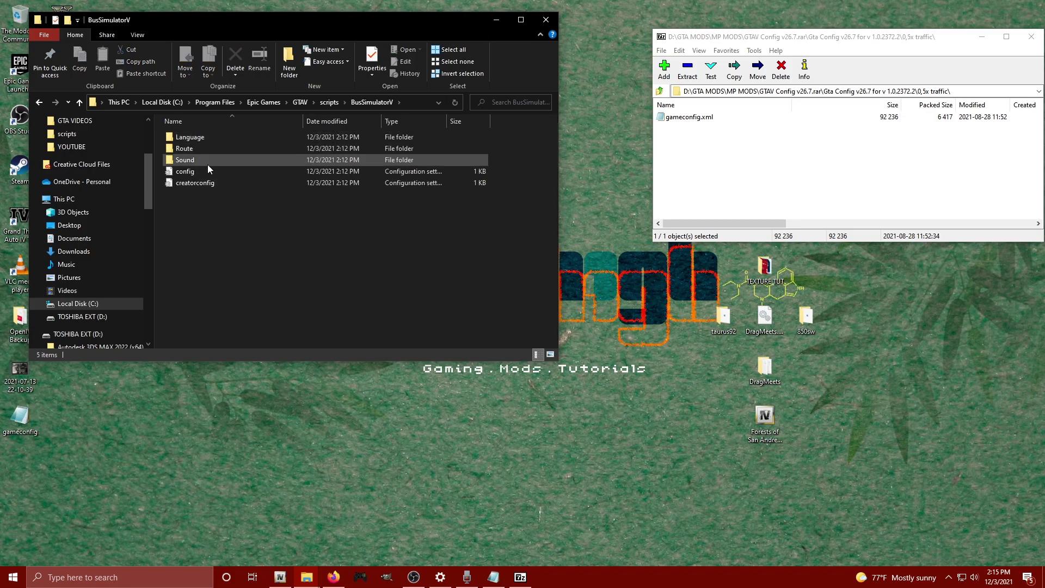
pyautogui.doubleClick(204, 174)
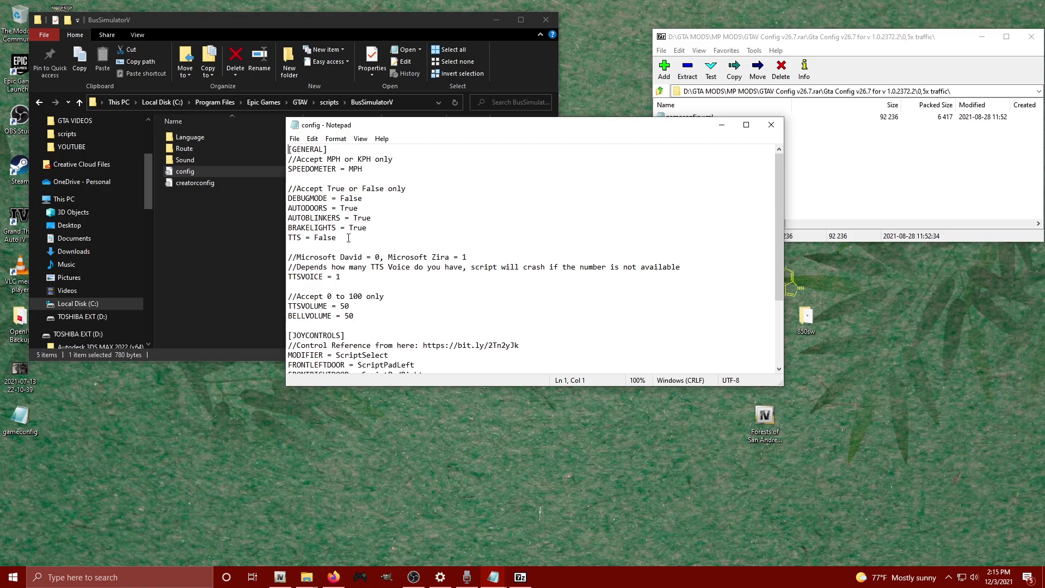
# Set TTS to True in the Bus Simulator config, save the file, review its control bindings and minimize Notepad
pyautogui.doubleClick(327, 240)
pyautogui.write('True')
pyautogui.hotkey('ctrl', 's')
pyautogui.scroll(-4, 531, 273)
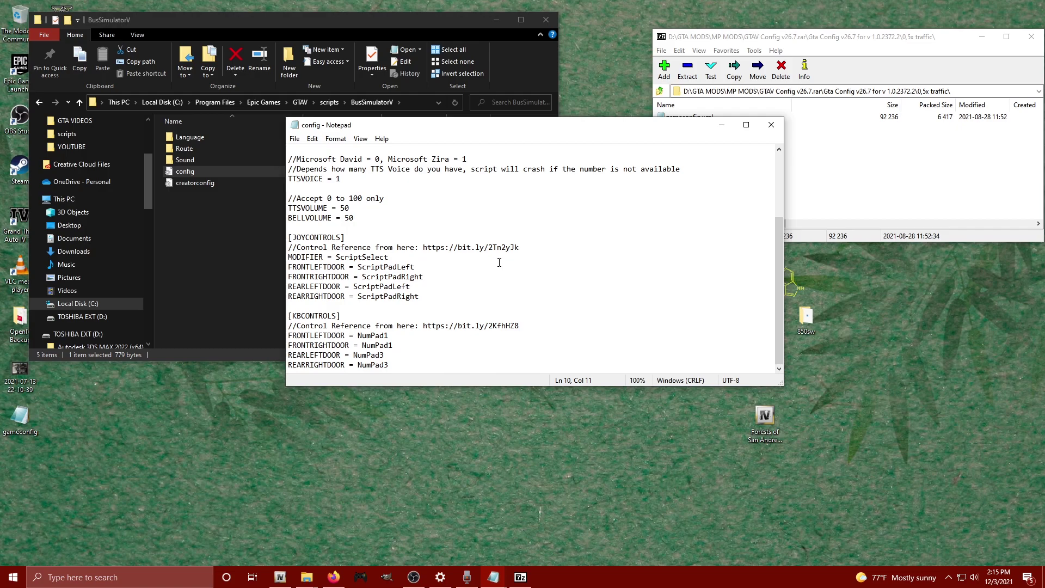
pyautogui.click(721, 128)
pyautogui.click(442, 272)
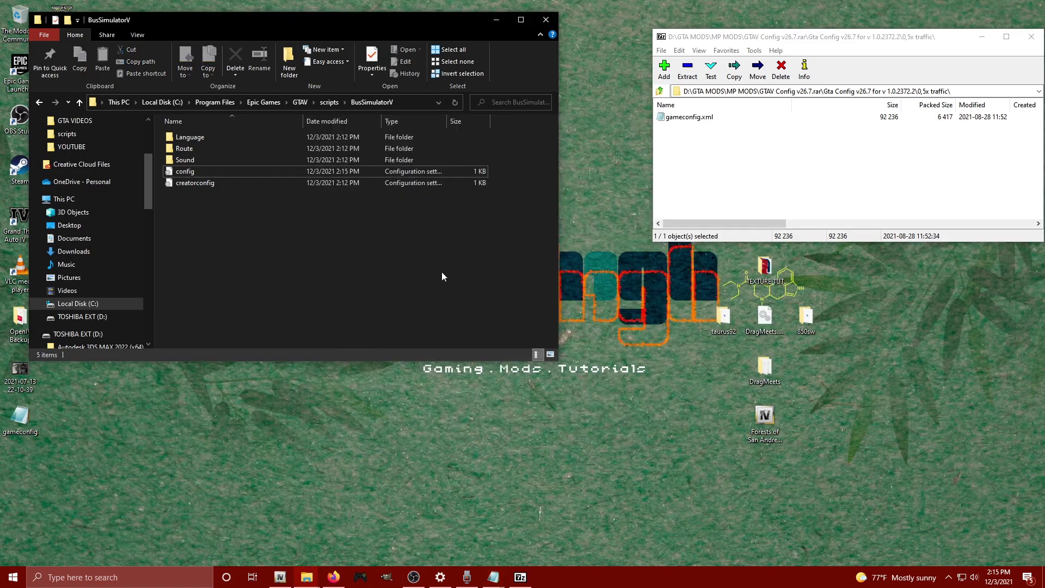
# Examine the Los Santos Bus Service mod page in Firefox, then clear the browser, Explorer and archive windows off the desktop
pyautogui.click(333, 576)
pyautogui.click(199, 6)
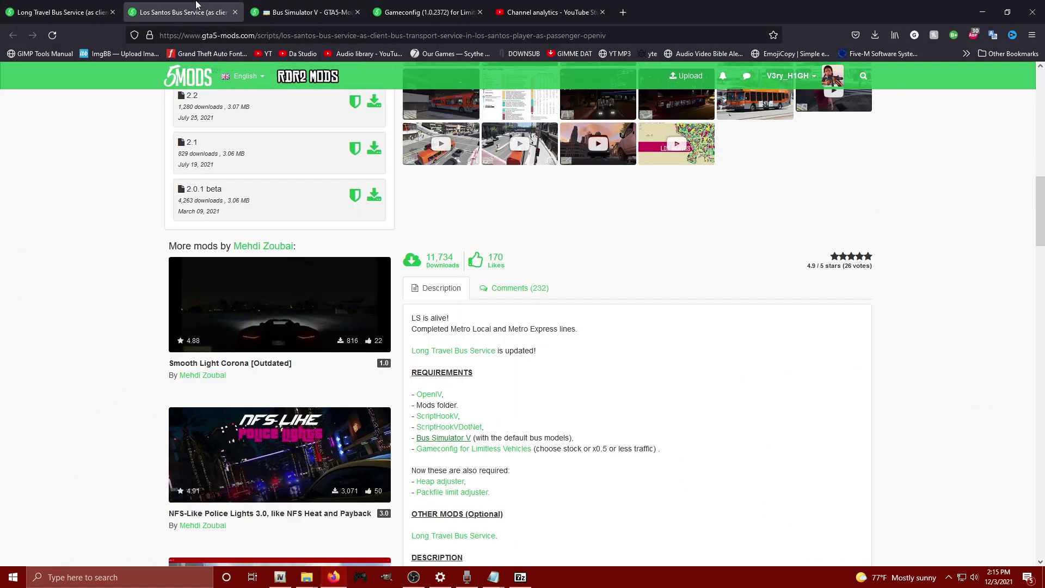
pyautogui.scroll(10, 293, 157)
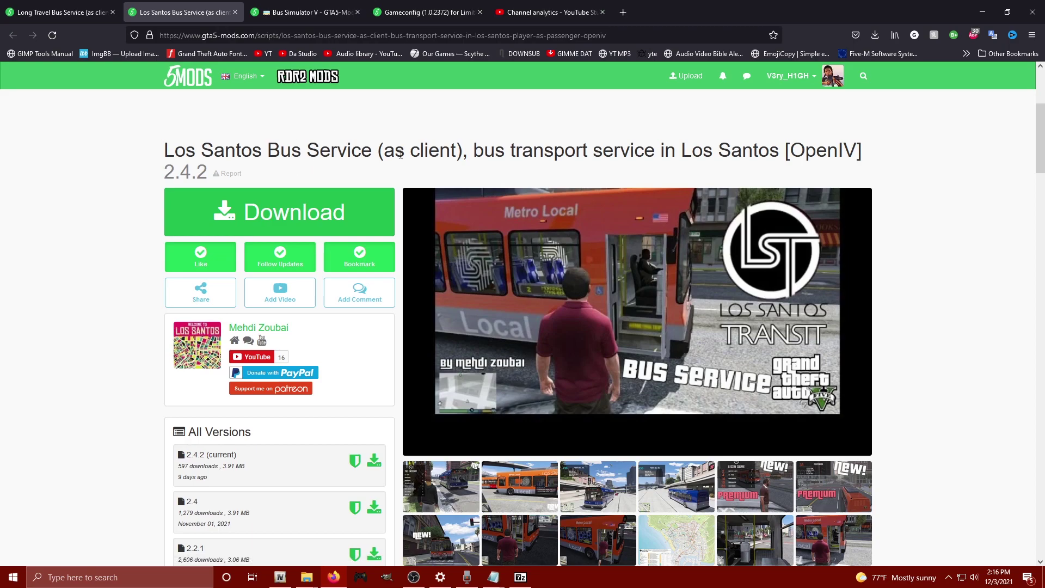
pyautogui.click(982, 12)
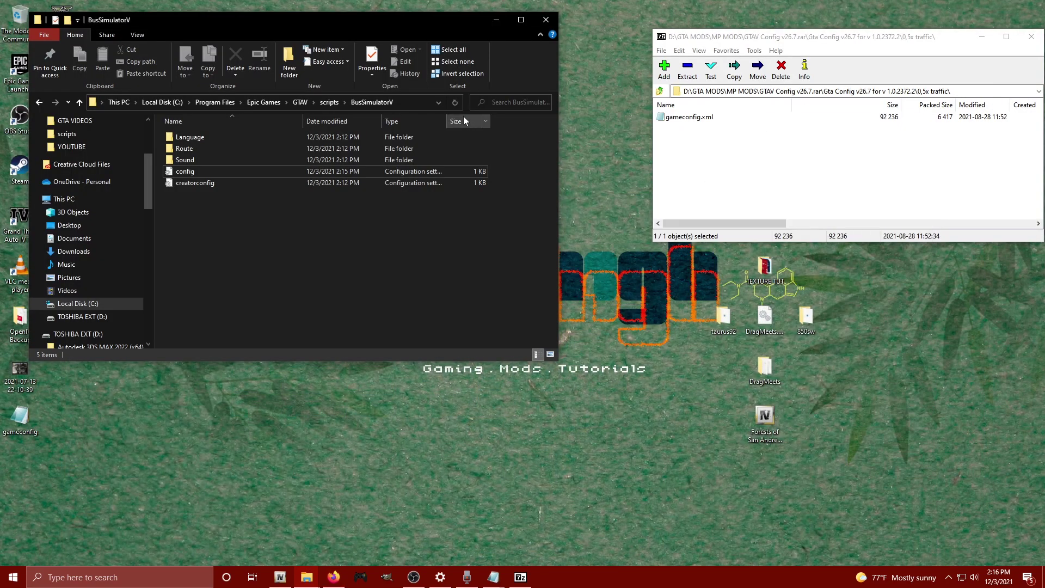
pyautogui.click(496, 20)
pyautogui.moveTo(858, 41); pyautogui.dragTo(514, 43)
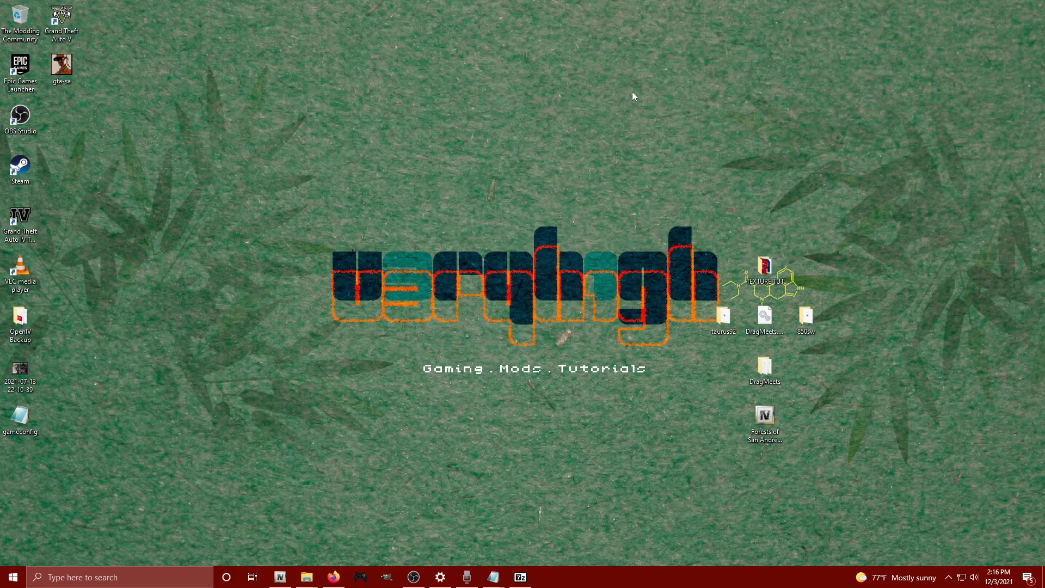